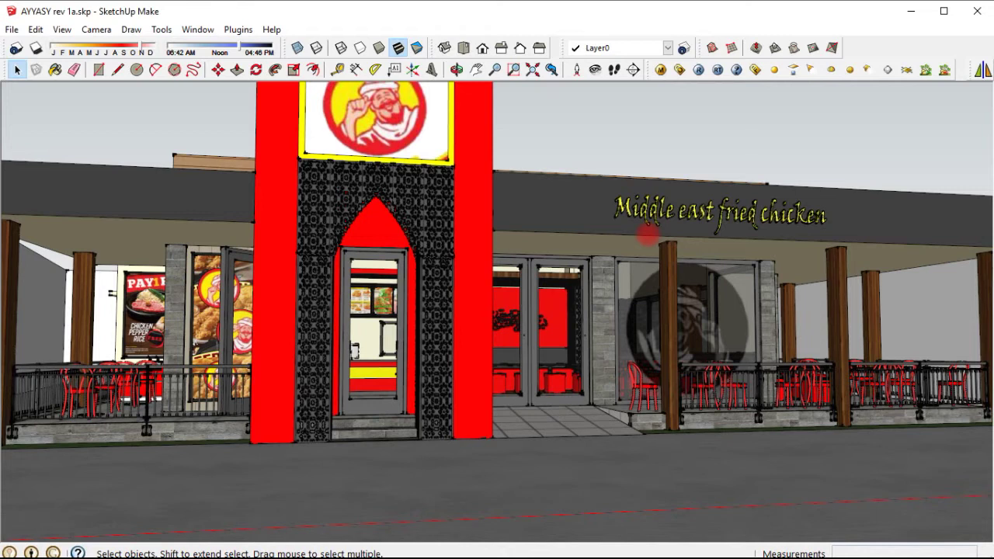
Minimize the SketchUp window holding AYYASY rev 1a.skp
click(903, 15)
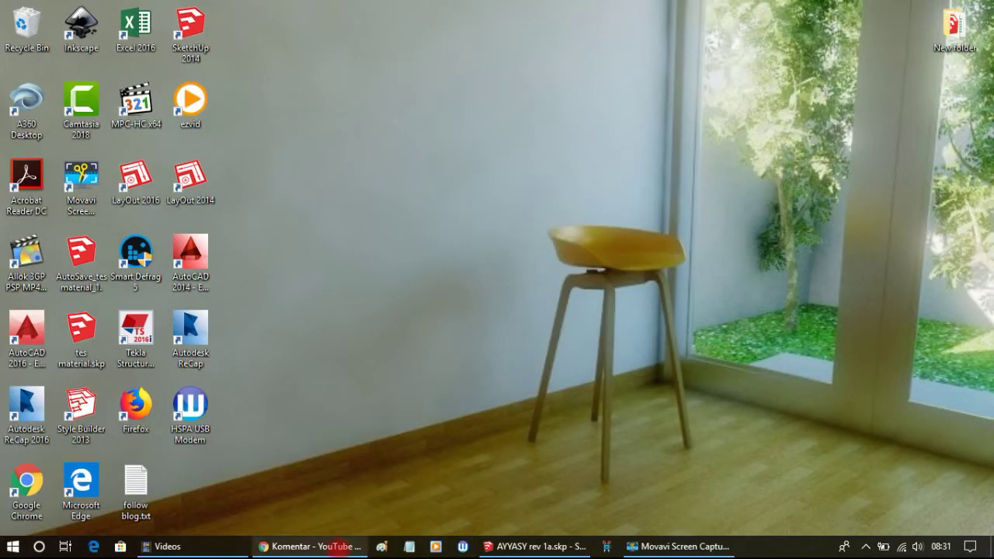
Read the YouTube Studio comments in Chrome, then return to the SketchUp restaurant model
click(339, 547)
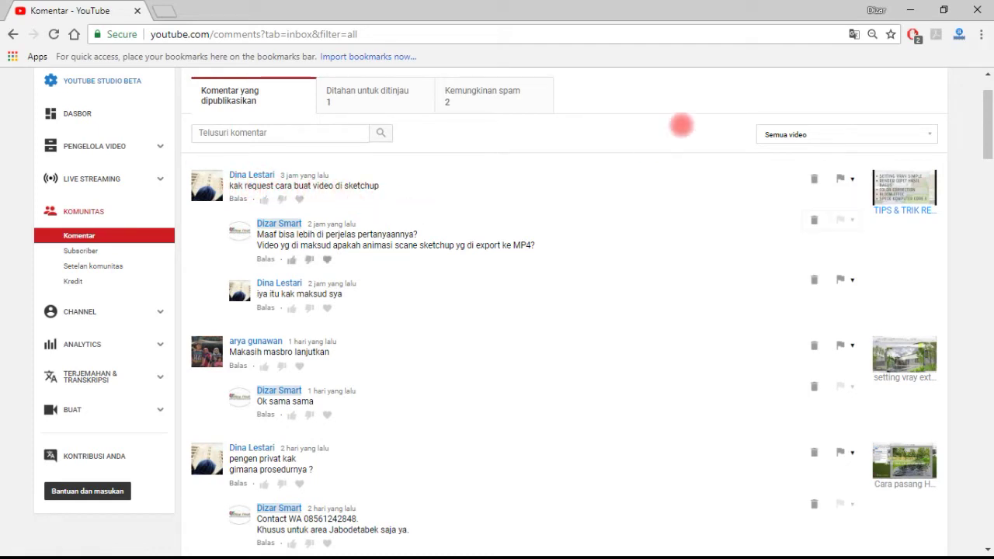
click(909, 9)
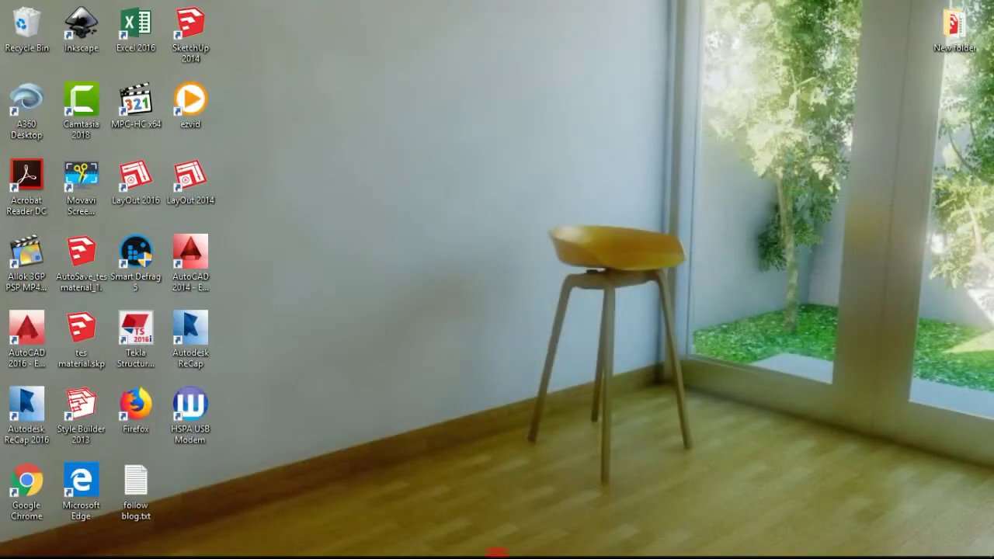
mouse_move(498, 553)
click(522, 546)
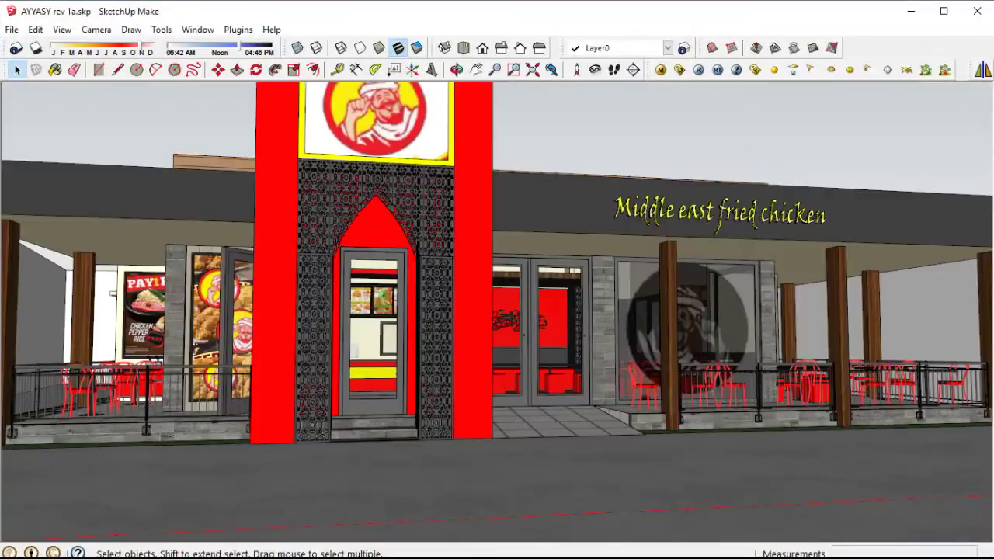
scroll(571, 294, down, 3)
middle_drag(575, 294, 613, 302)
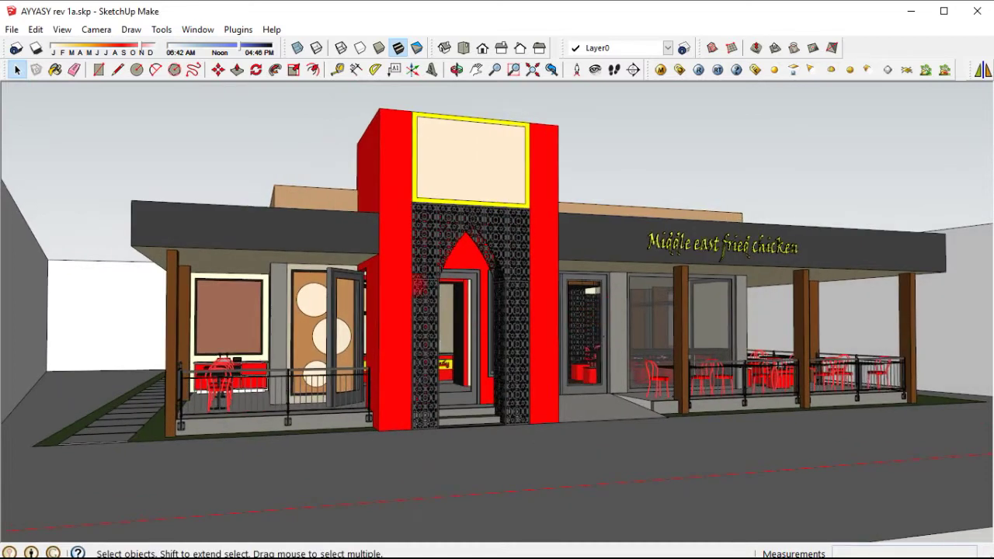
scroll(471, 342, up, 2)
scroll(458, 346, up, 2)
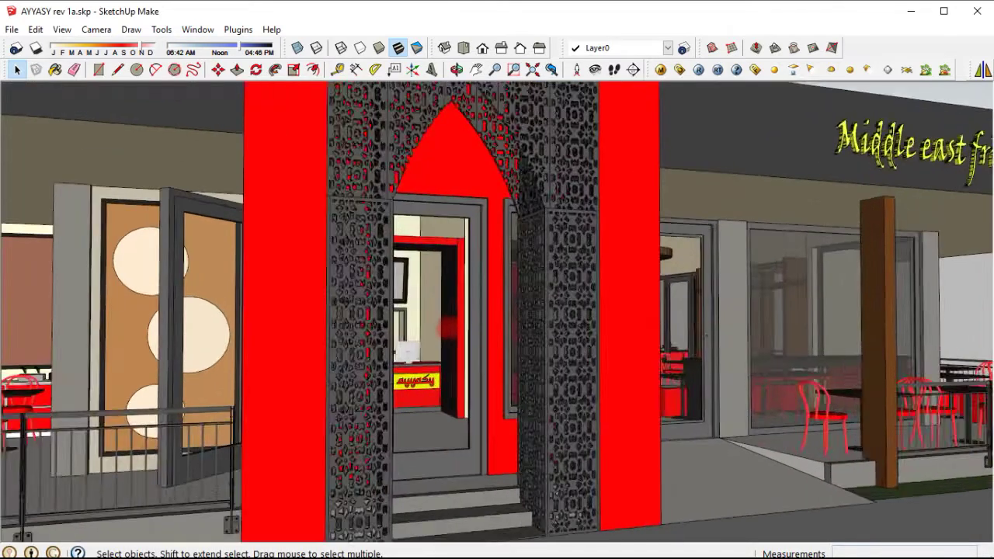
scroll(447, 350, up, 2)
scroll(444, 351, up, 2)
scroll(466, 365, up, 3)
middle_drag(484, 378, 531, 405)
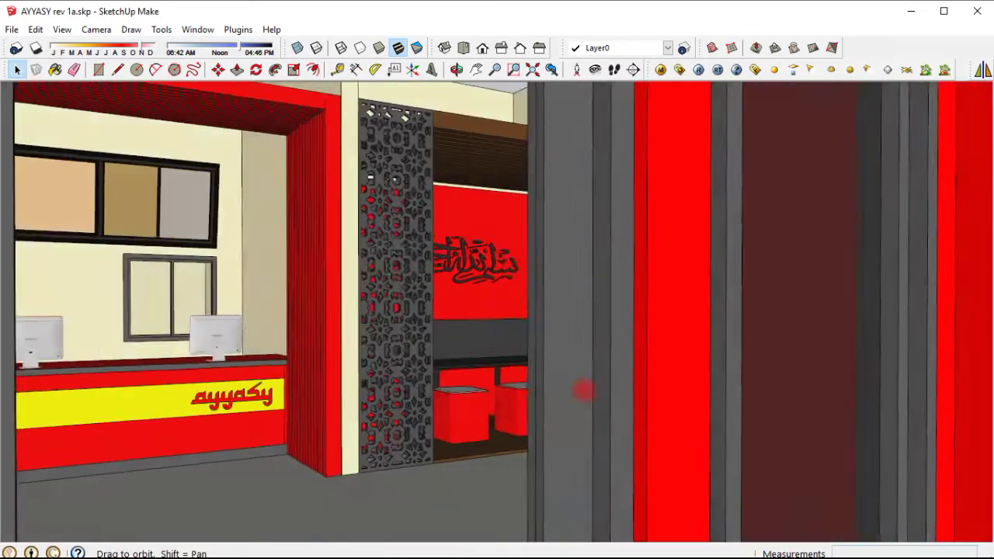
scroll(536, 392, down, 2)
scroll(559, 365, down, 2)
scroll(591, 334, down, 2)
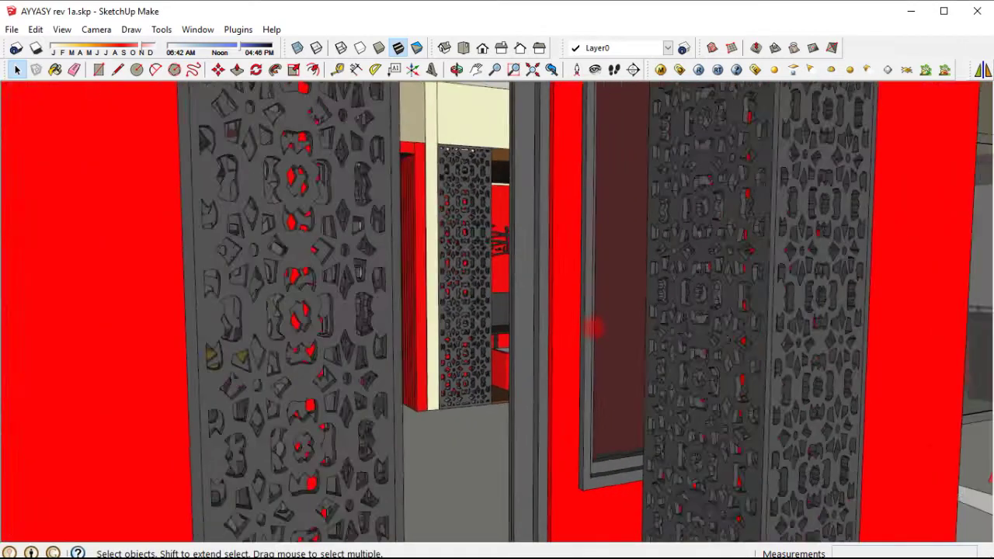
scroll(602, 328, down, 2)
scroll(604, 328, down, 3)
scroll(602, 318, down, 3)
mouse_move(602, 311)
middle_down()
mouse_move(598, 289)
mouse_move(715, 282)
mouse_move(707, 311)
middle_up()
scroll(621, 289, down, 3)
scroll(703, 322, up, 2)
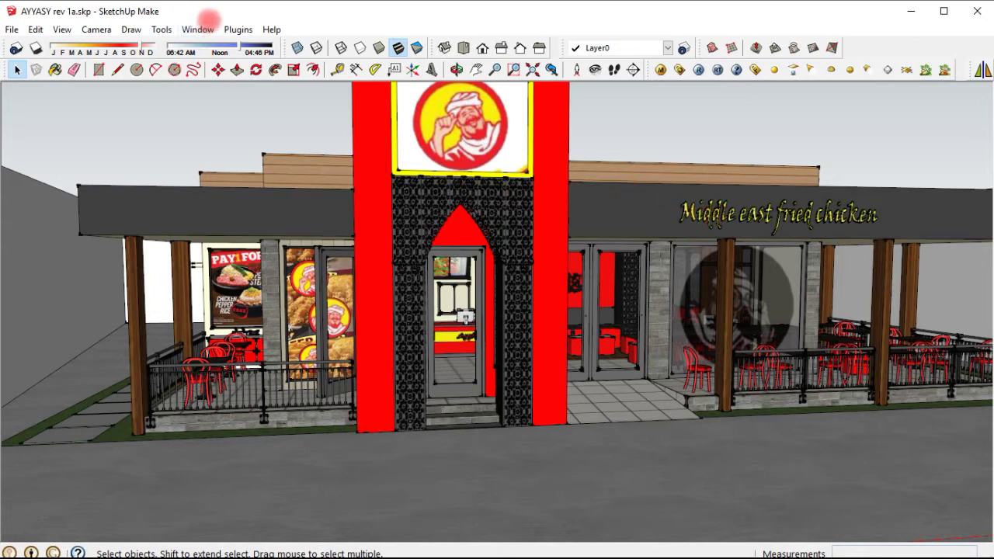
In the Styles edge settings, turn off Extension and Endpoints, keeping profiles at width 1
click(198, 27)
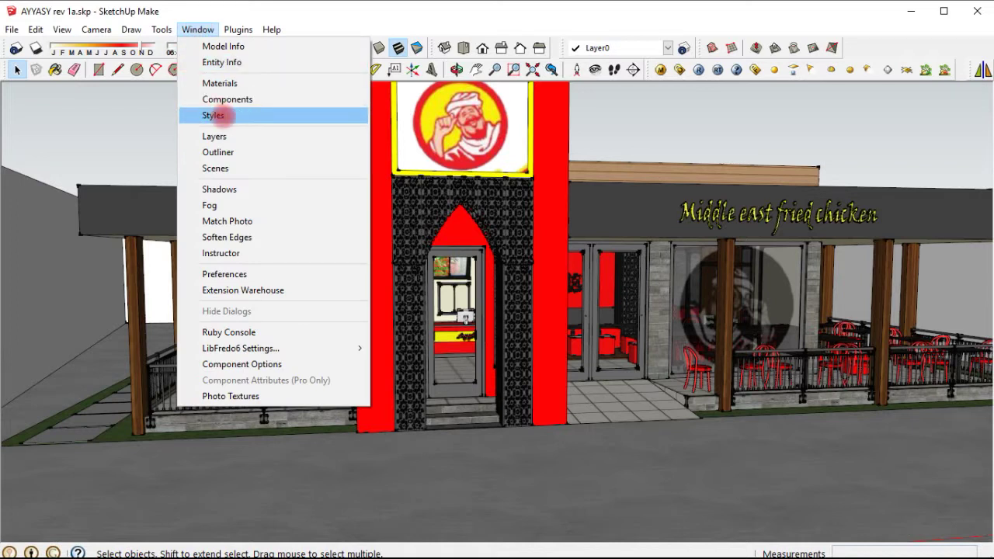
click(218, 115)
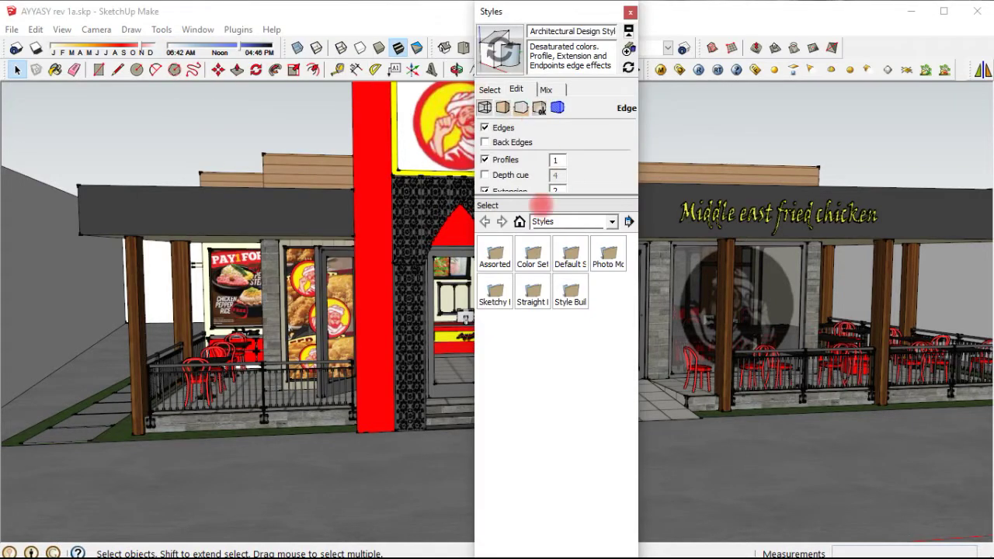
drag(520, 191, 520, 338)
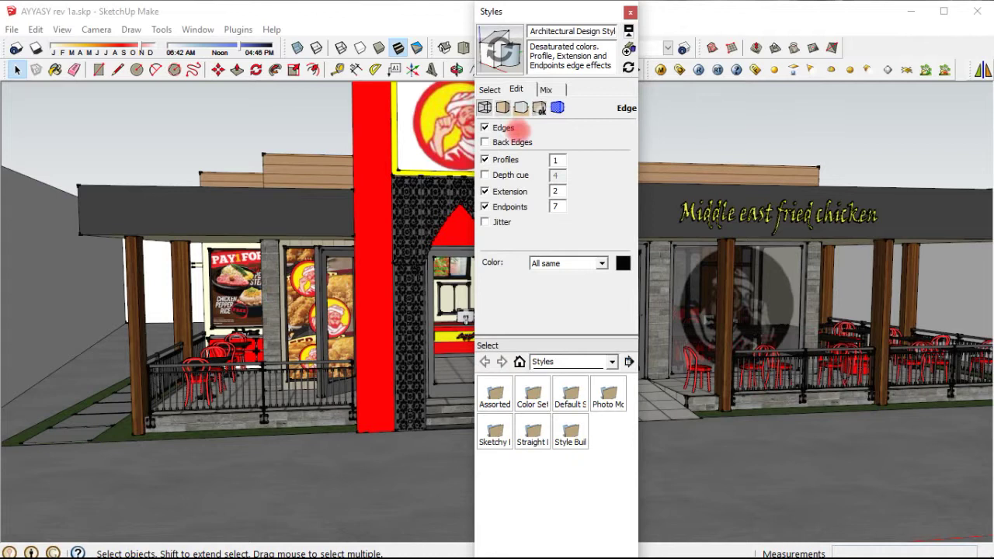
click(489, 89)
click(516, 89)
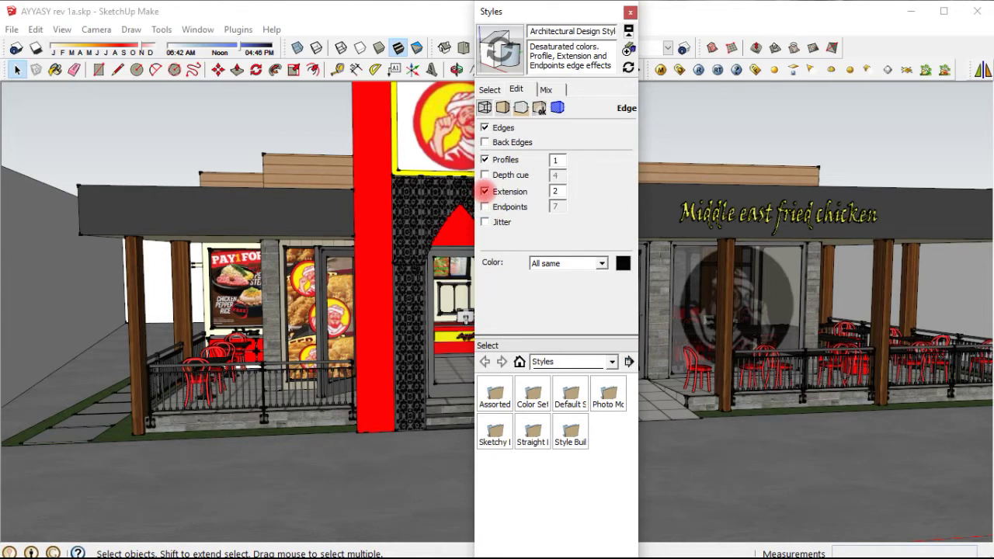
click(484, 191)
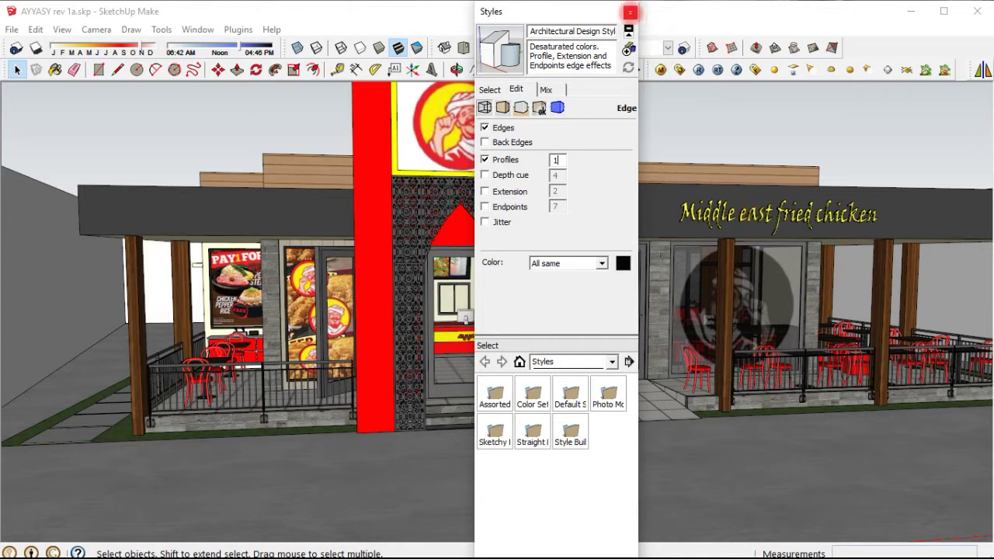
click(631, 12)
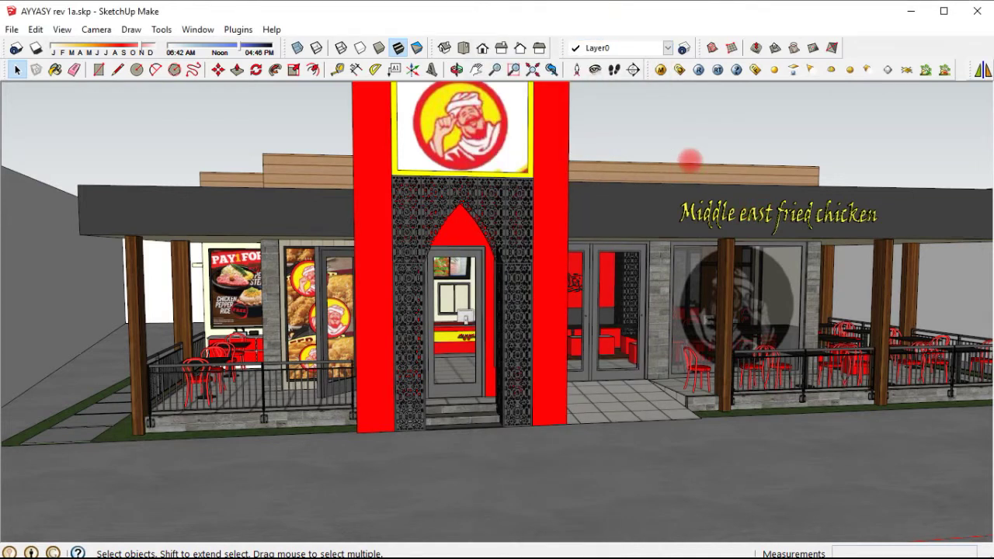
Orbit and zoom to an angled front view of the storefront
middle_drag(690, 161, 627, 151)
key(o)
drag(650, 151, 645, 184)
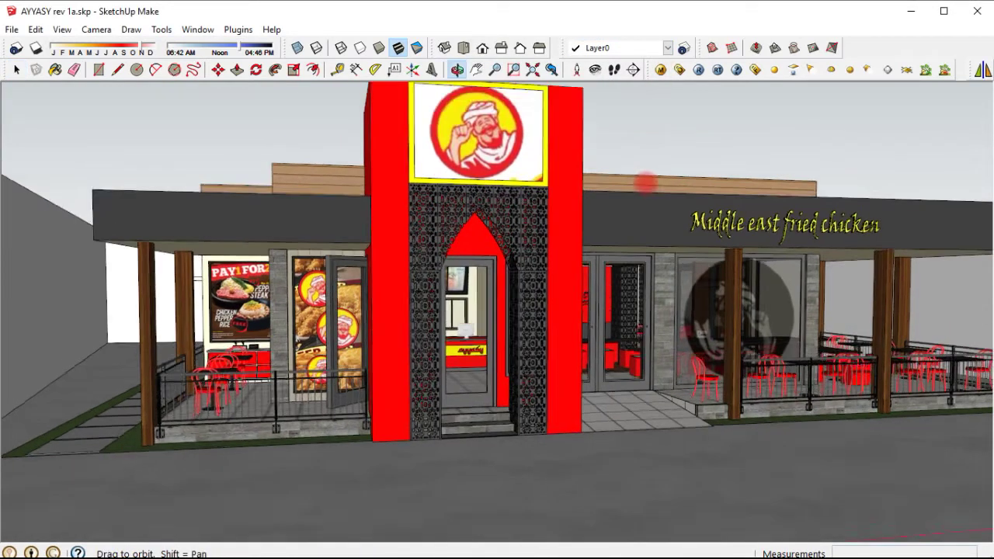
mouse_move(646, 184)
middle_down()
mouse_move(626, 189)
mouse_move(610, 235)
mouse_move(599, 225)
mouse_move(637, 225)
mouse_move(622, 225)
middle_up()
scroll(633, 190, down, 1)
key(space)
scroll(588, 218, up, 1)
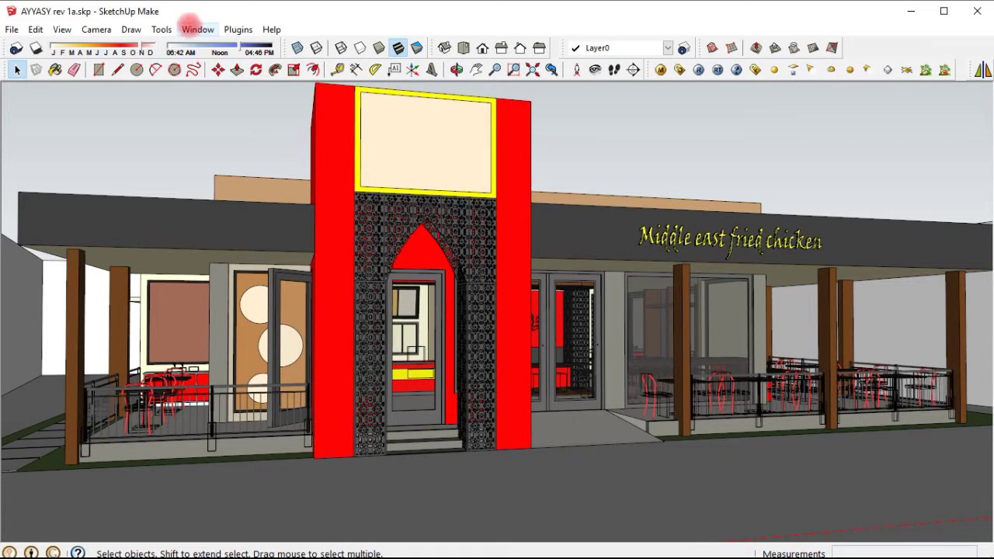
click(197, 28)
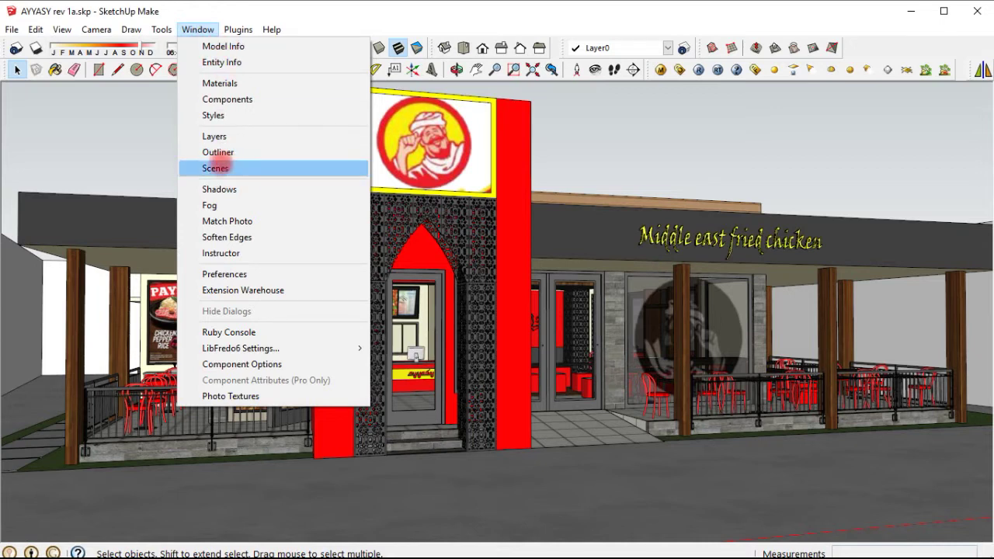
Add a scene from the Scenes panel and rename it 'perspective'
click(221, 169)
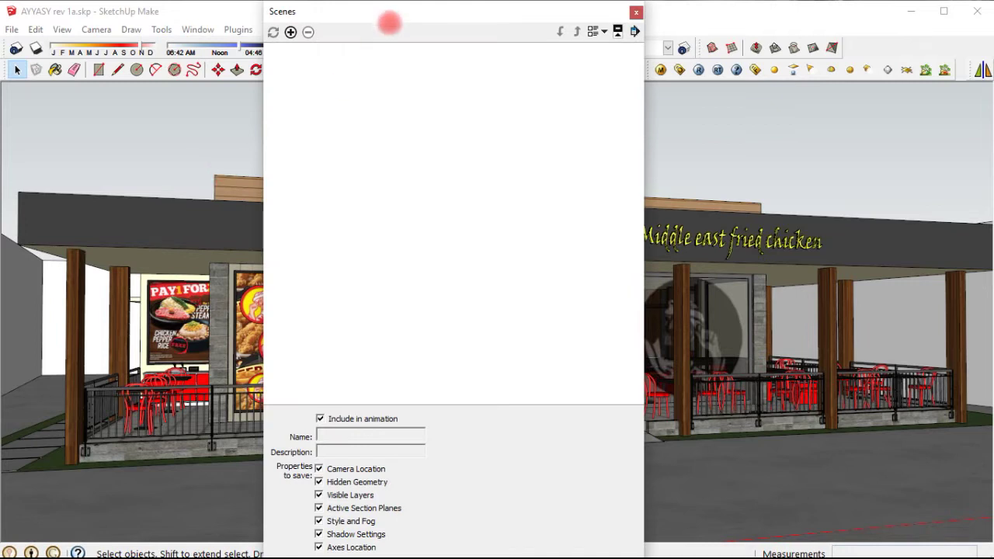
drag(396, 17, 741, 17)
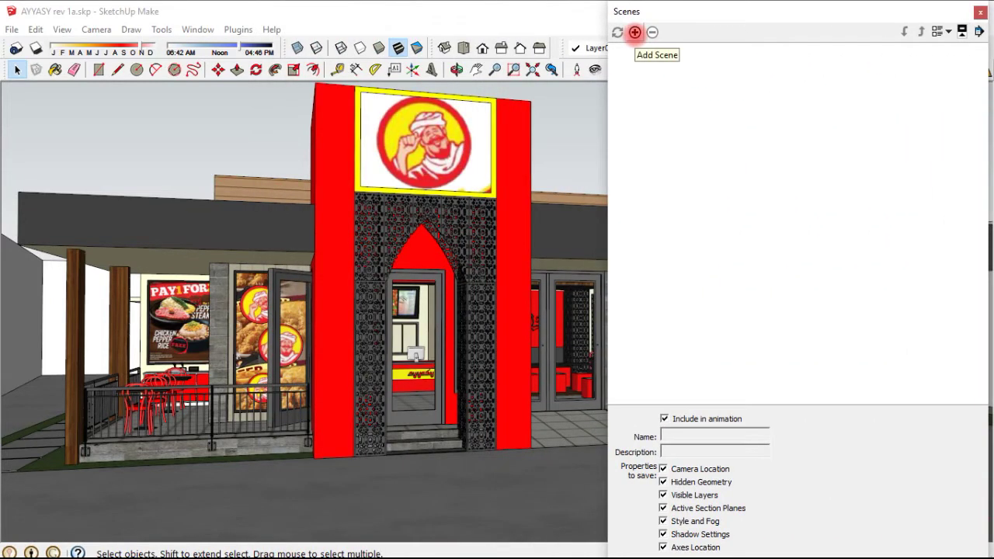
click(635, 31)
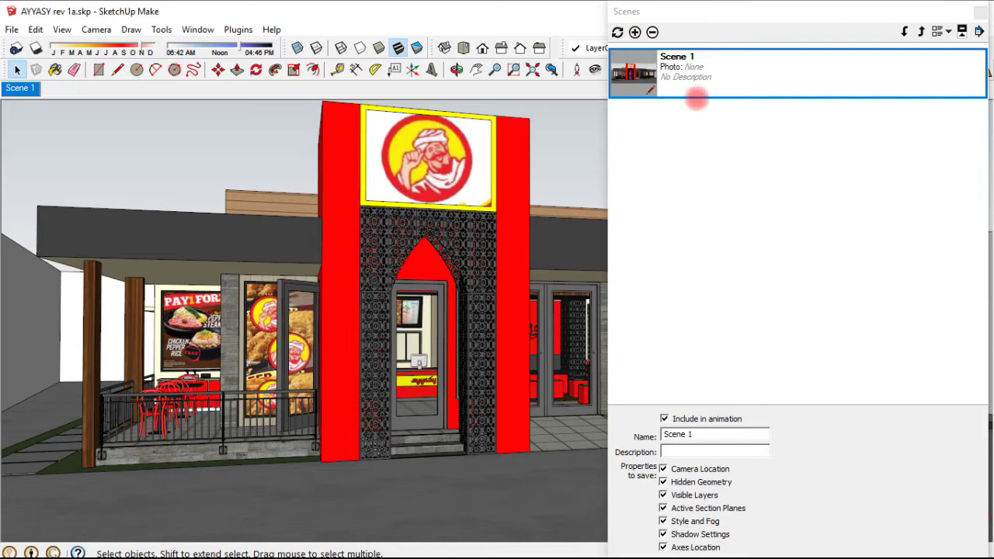
drag(713, 437, 625, 443)
text(perspective)
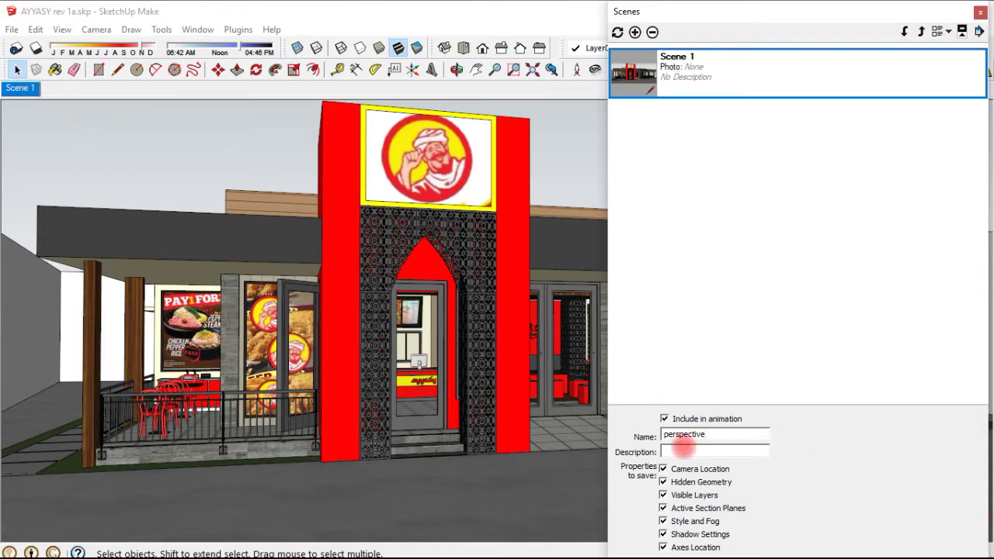
click(682, 451)
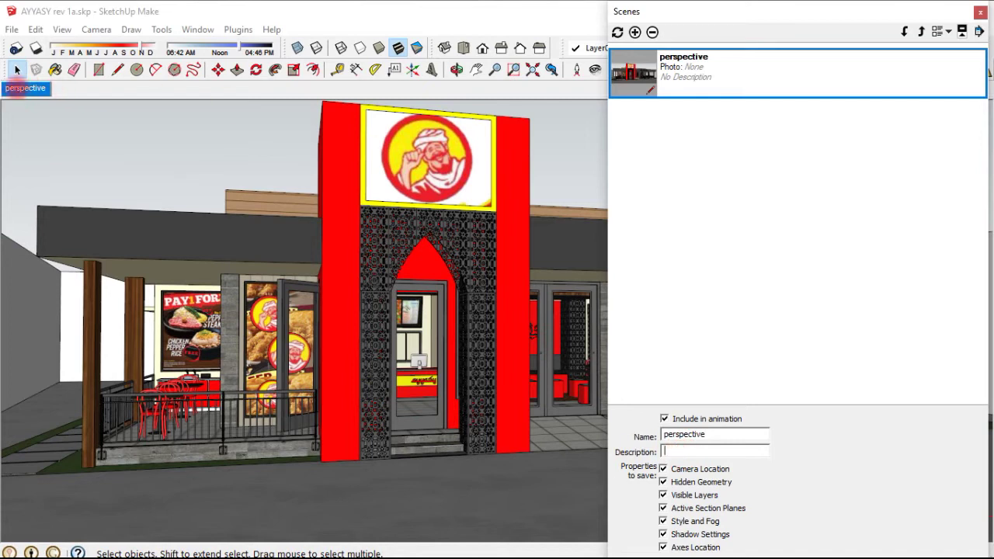
click(979, 12)
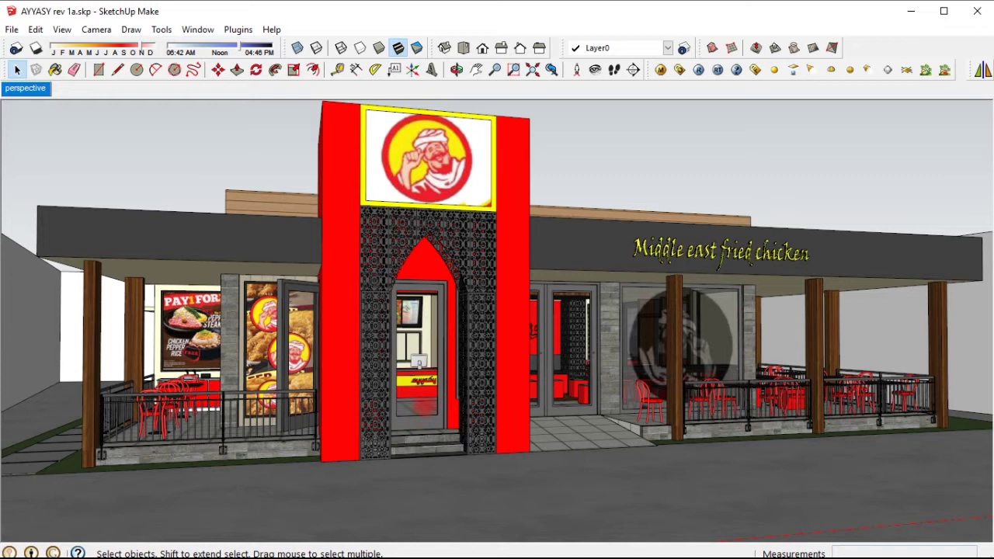
Zoom in through the front door and orbit to centre the 'ayyasy' counter and menu board
scroll(424, 412, up, 1)
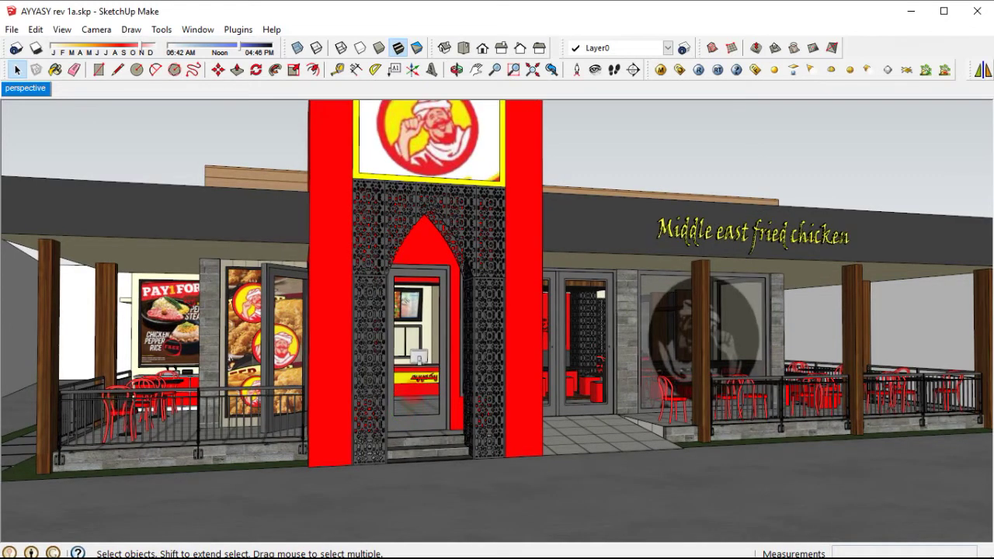
scroll(420, 365, up, 1)
scroll(419, 365, up, 2)
scroll(419, 366, up, 2)
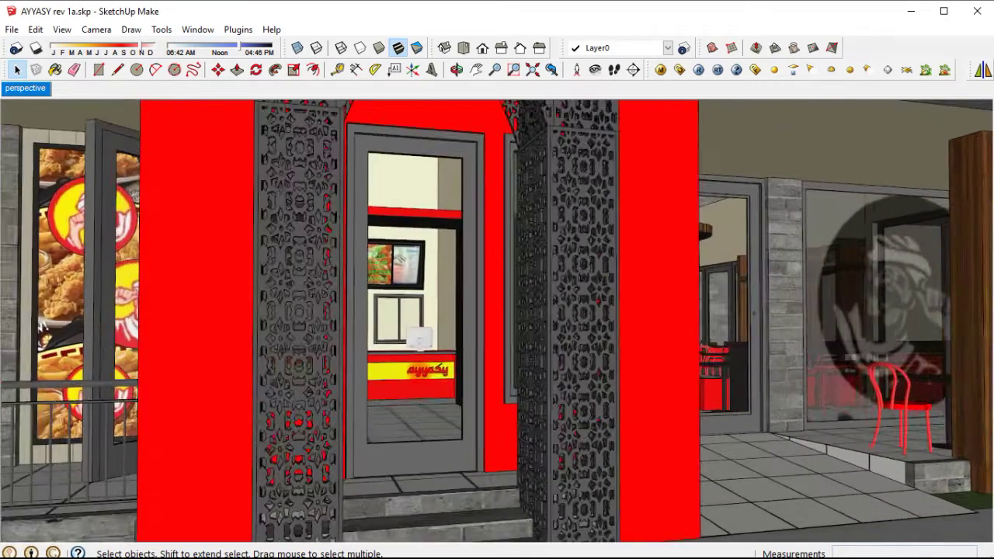
scroll(419, 365, up, 2)
scroll(404, 341, up, 2)
scroll(400, 345, up, 2)
scroll(396, 345, up, 1)
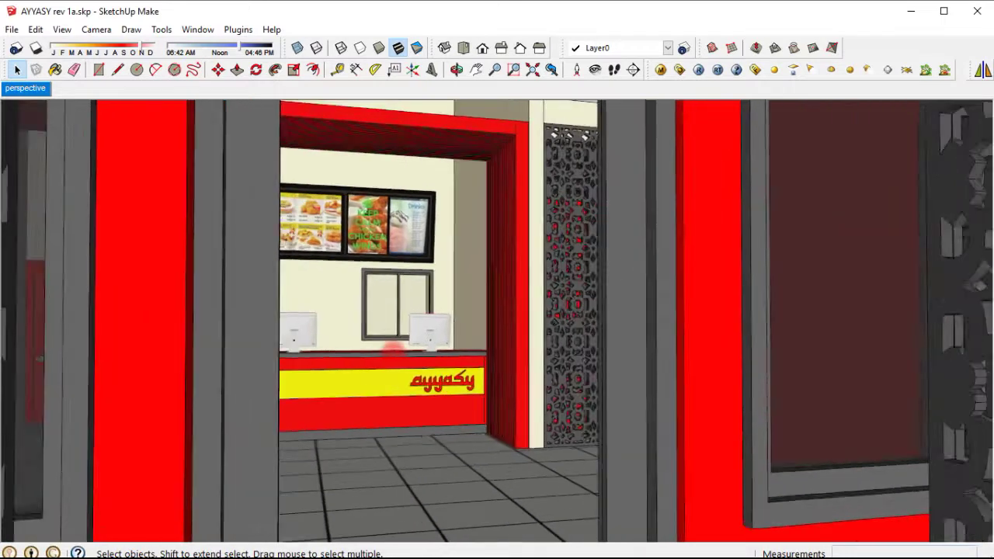
scroll(394, 347, up, 2)
scroll(394, 347, up, 2)
scroll(411, 353, up, 2)
scroll(431, 358, up, 2)
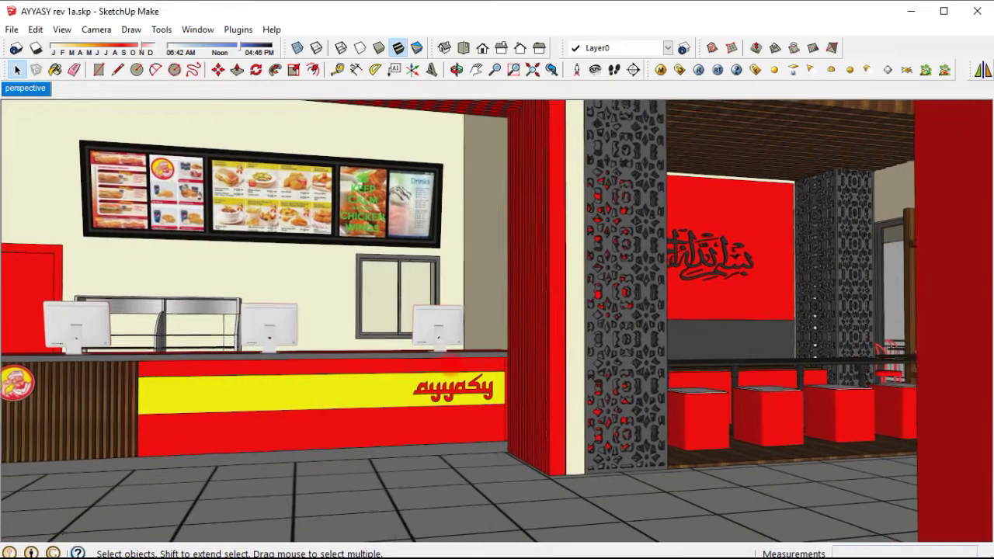
scroll(449, 365, up, 1)
mouse_move(454, 357)
middle_down()
mouse_move(513, 247)
mouse_move(542, 279)
middle_up()
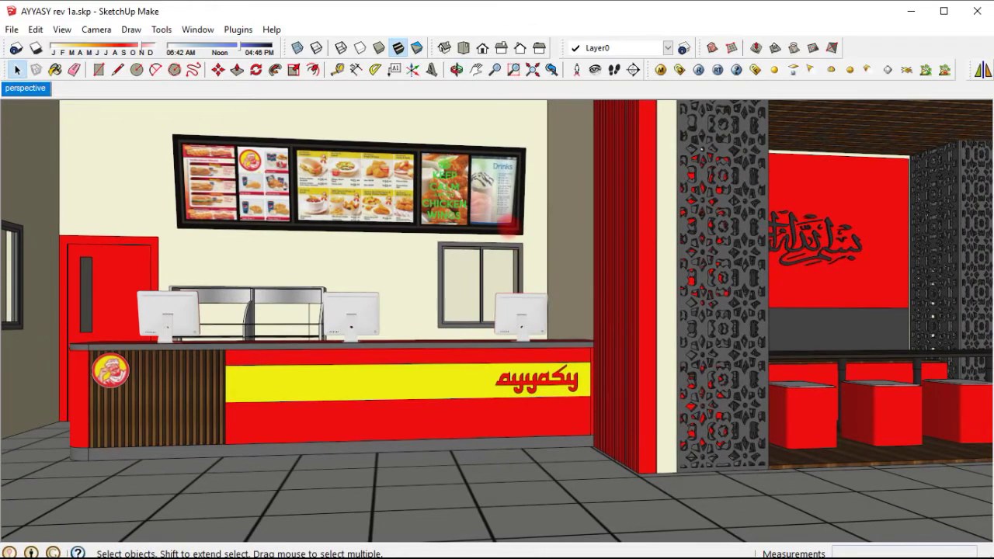
mouse_move(501, 218)
middle_down()
mouse_move(554, 262)
mouse_move(602, 259)
mouse_move(521, 326)
mouse_move(497, 317)
mouse_move(533, 310)
middle_up()
scroll(523, 275, down, 3)
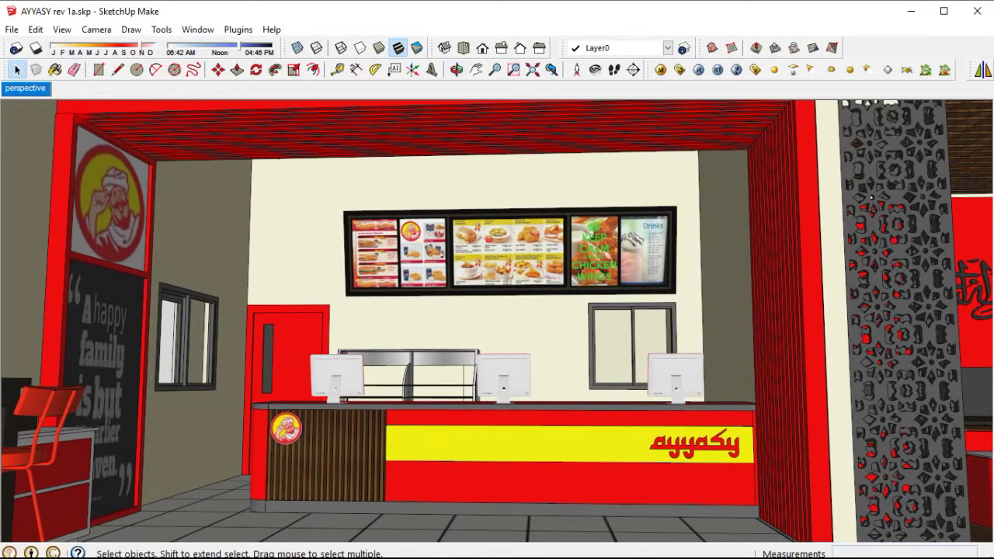
Save the counter view as Scene 2, then orbit to the red-chaired dining area
right_click(26, 89)
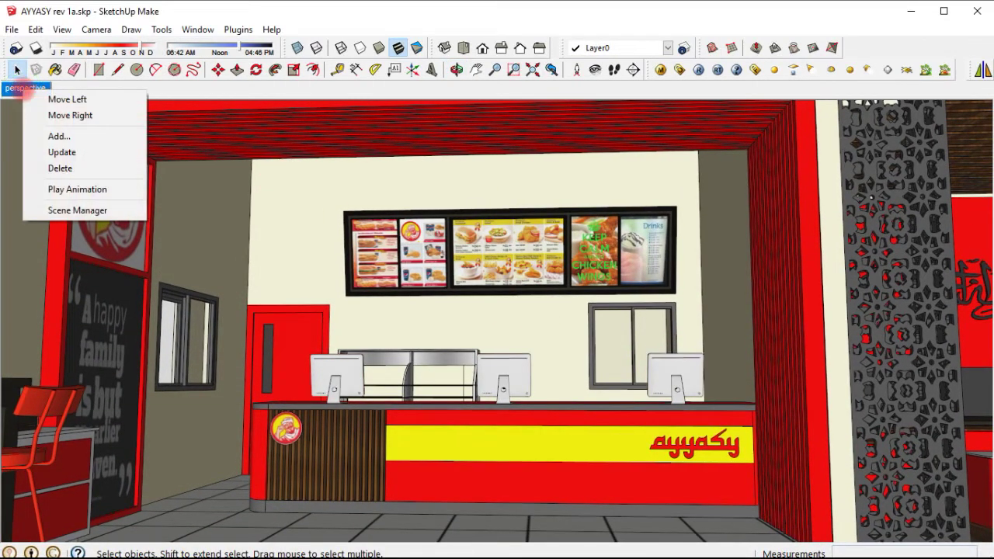
click(59, 136)
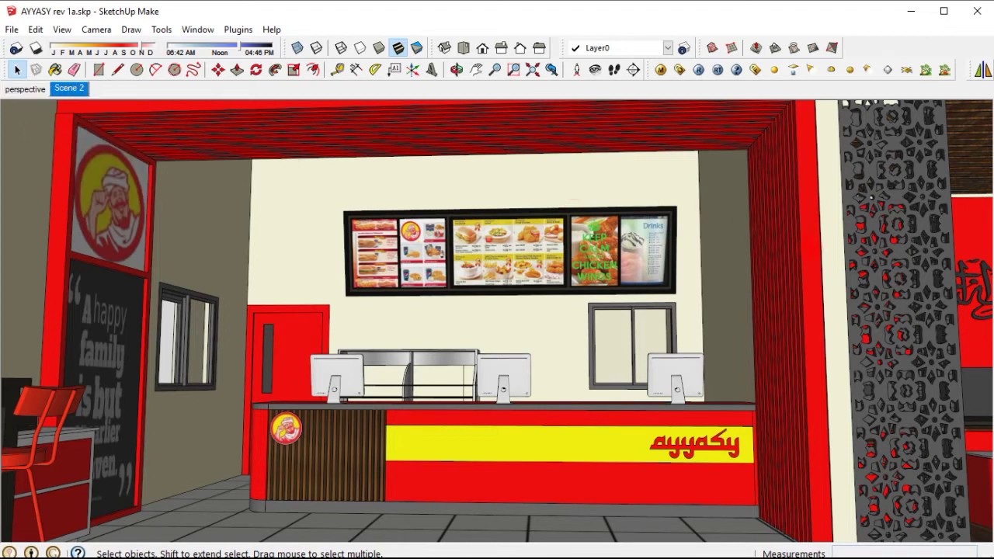
middle_drag(847, 269, 596, 264)
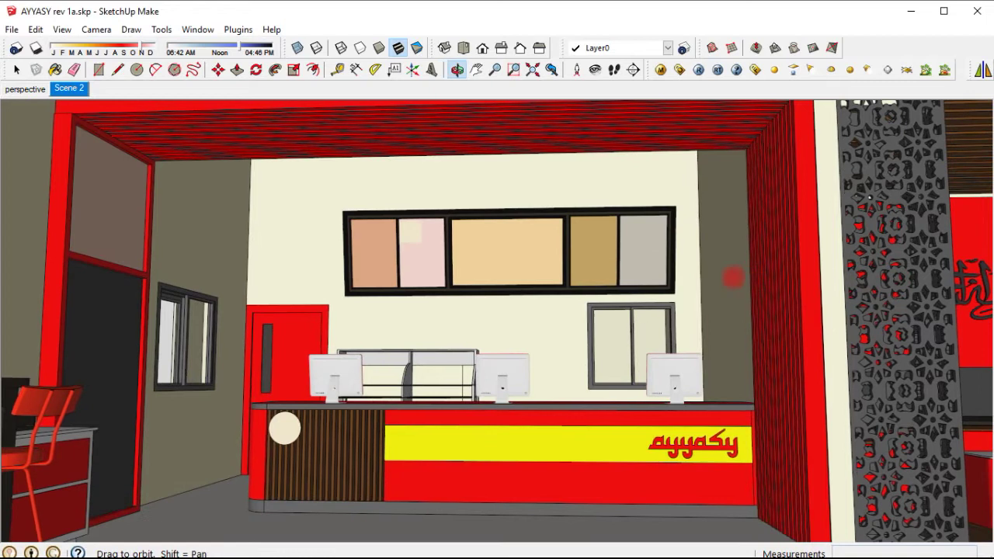
middle_drag(686, 282, 914, 253)
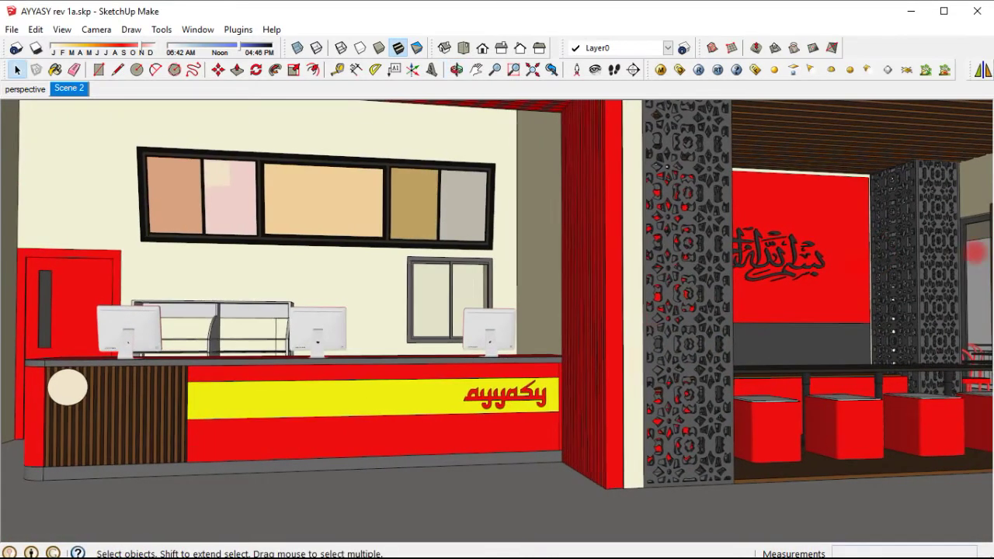
middle_drag(977, 252, 940, 286)
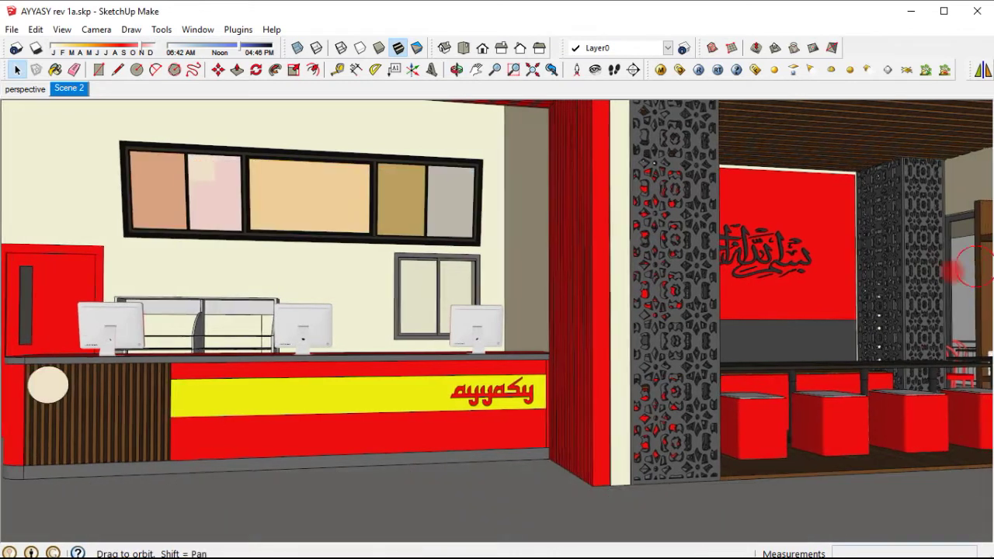
scroll(934, 291, up, 2)
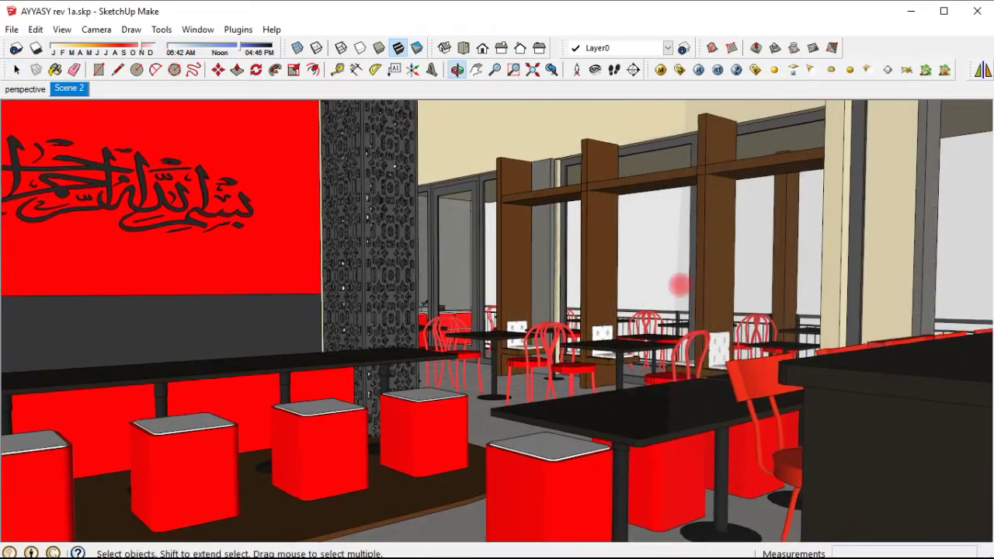
mouse_move(677, 284)
middle_down()
mouse_move(589, 276)
mouse_move(588, 248)
mouse_move(588, 258)
middle_up()
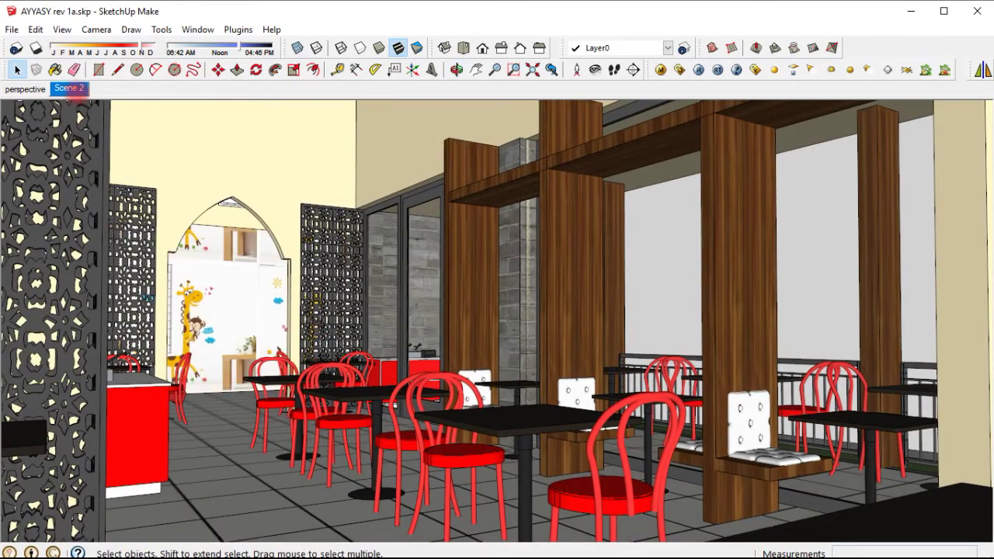
right_click(68, 88)
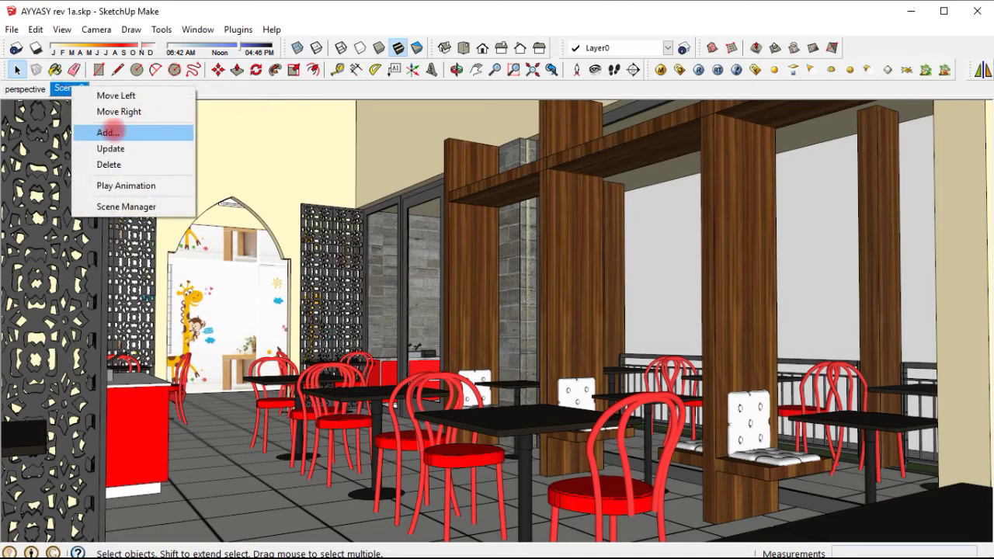
Save the dining-room view as Scene 3, then frame the red booths on the terrace
click(108, 132)
mouse_move(548, 141)
middle_down()
mouse_move(660, 184)
mouse_move(566, 213)
mouse_move(475, 224)
mouse_move(413, 221)
mouse_move(399, 199)
mouse_move(383, 217)
mouse_move(461, 182)
mouse_move(707, 178)
mouse_move(562, 231)
mouse_move(627, 224)
mouse_move(593, 233)
mouse_move(596, 205)
mouse_move(661, 202)
mouse_move(701, 225)
mouse_move(668, 242)
mouse_move(901, 334)
middle_up()
scroll(661, 242, up, 1)
scroll(658, 244, up, 2)
scroll(659, 244, up, 2)
mouse_move(429, 204)
middle_down()
mouse_move(371, 189)
mouse_move(334, 218)
mouse_move(453, 251)
mouse_move(88, 74)
middle_up()
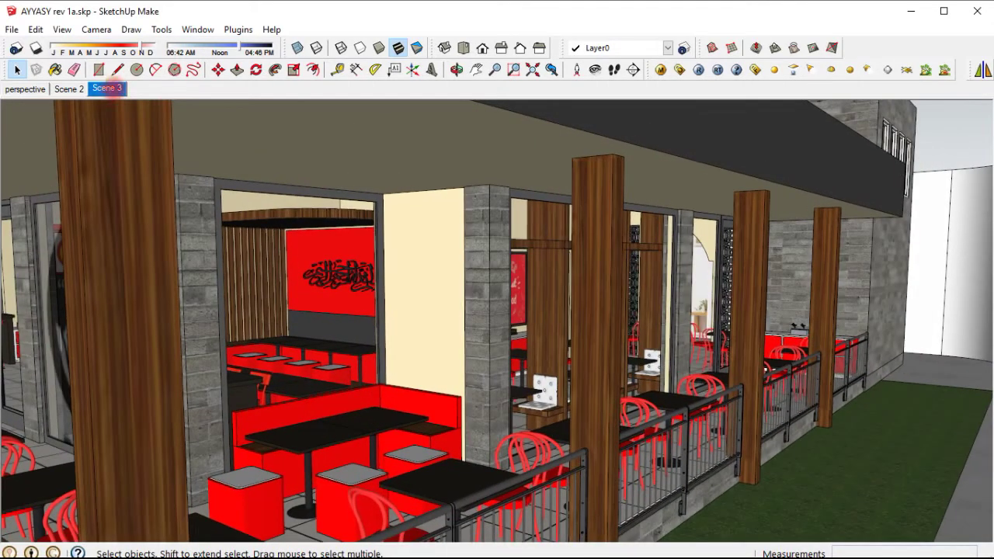
Add the terrace view as Scene 4
right_click(114, 88)
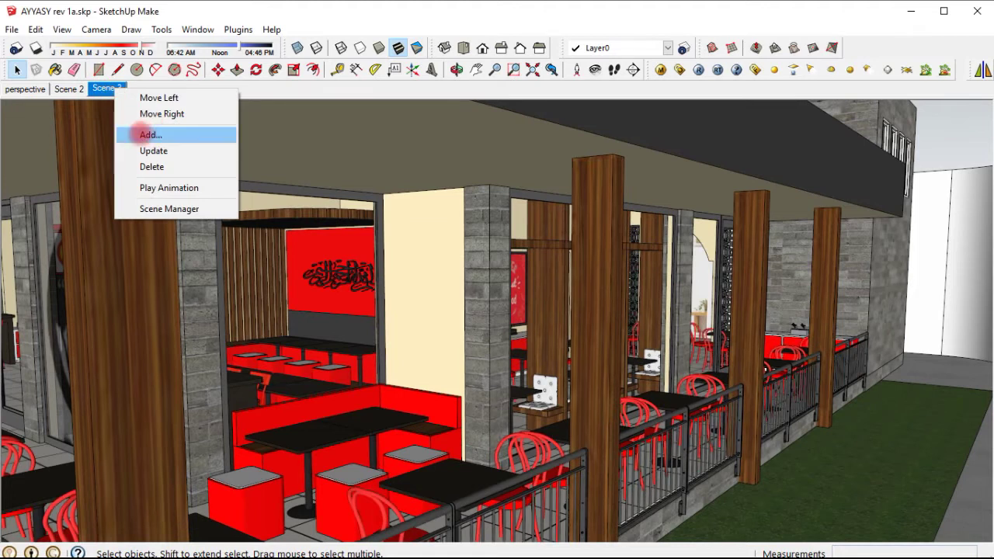
click(150, 134)
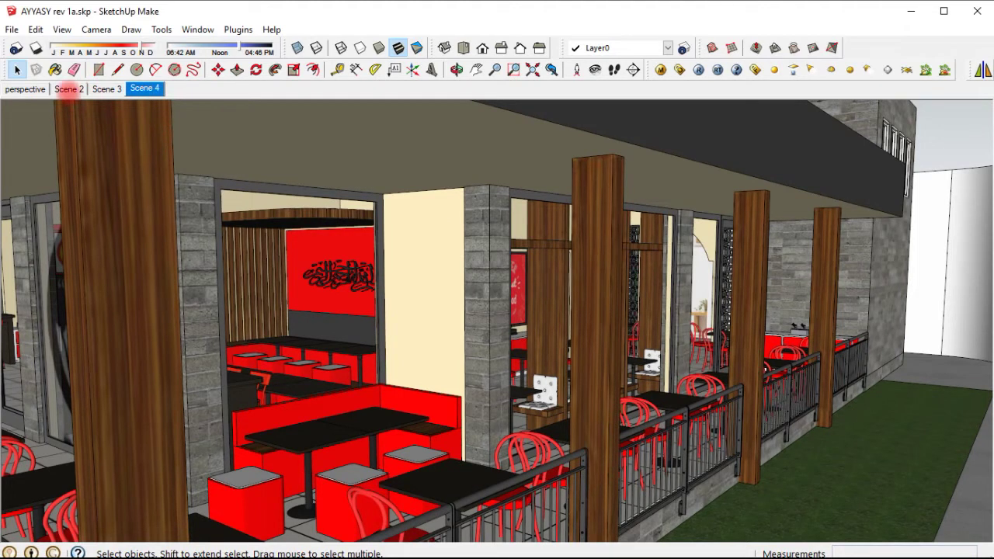
right_click(150, 90)
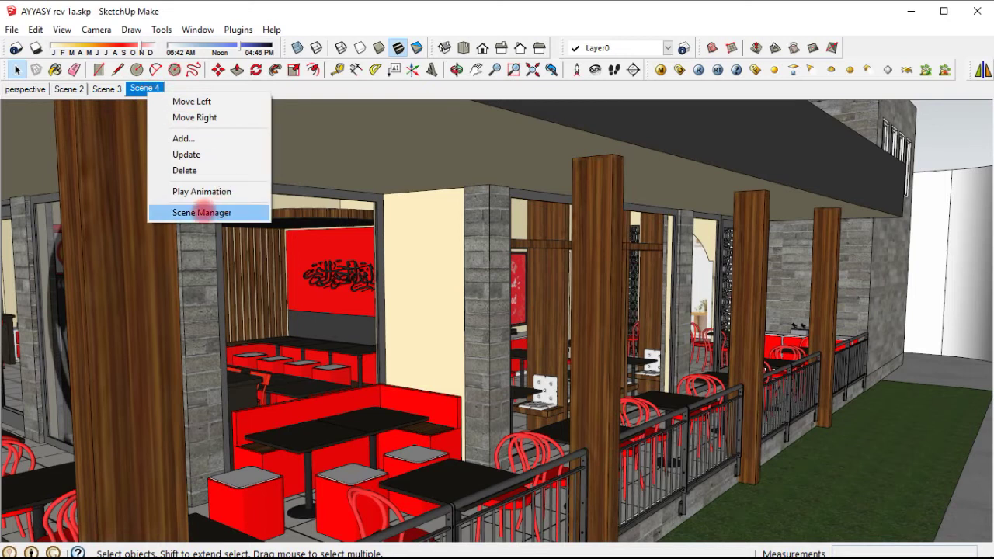
Review the four scenes in Scene Manager, then zoom out to the full restaurant exterior
click(204, 212)
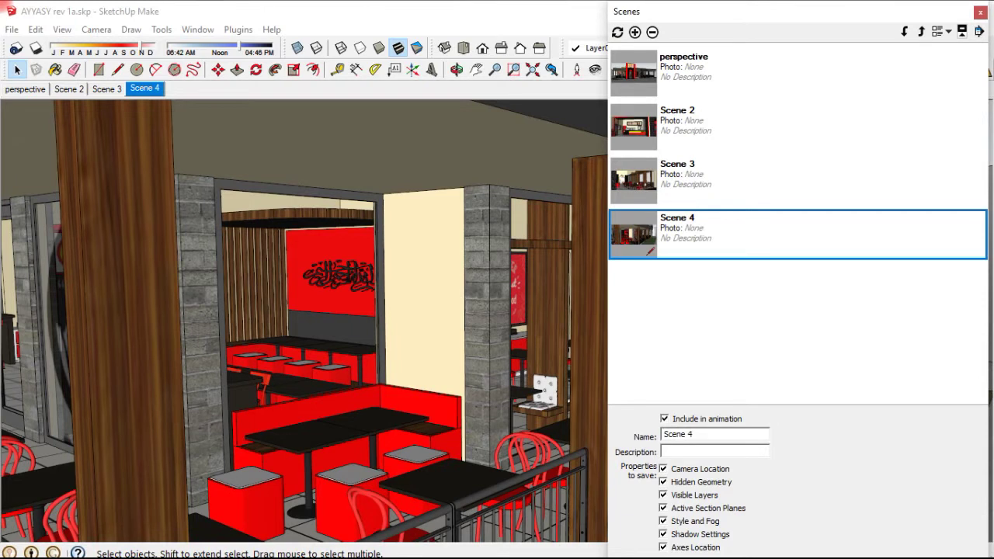
triple_click(718, 434)
drag(733, 10, 703, 11)
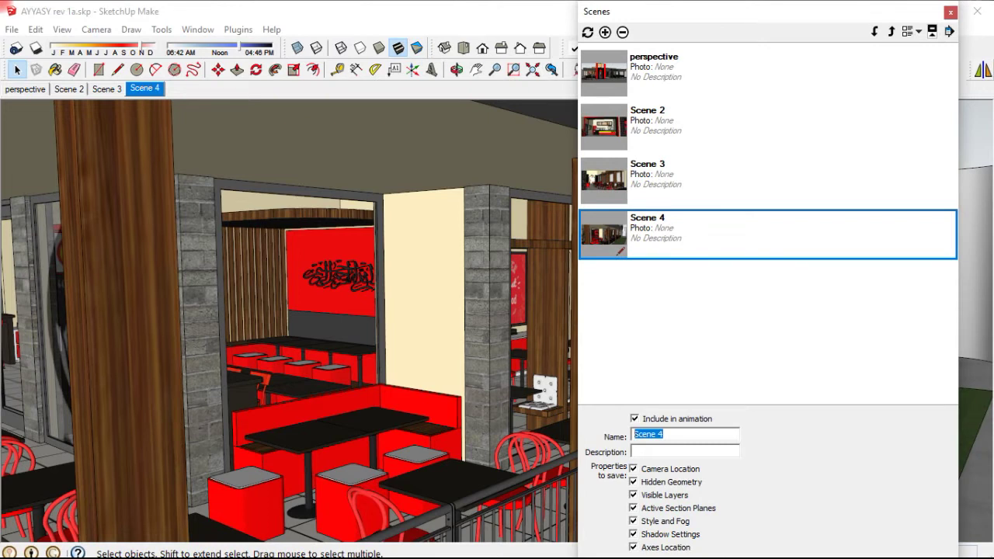
click(951, 11)
key(shift+z)
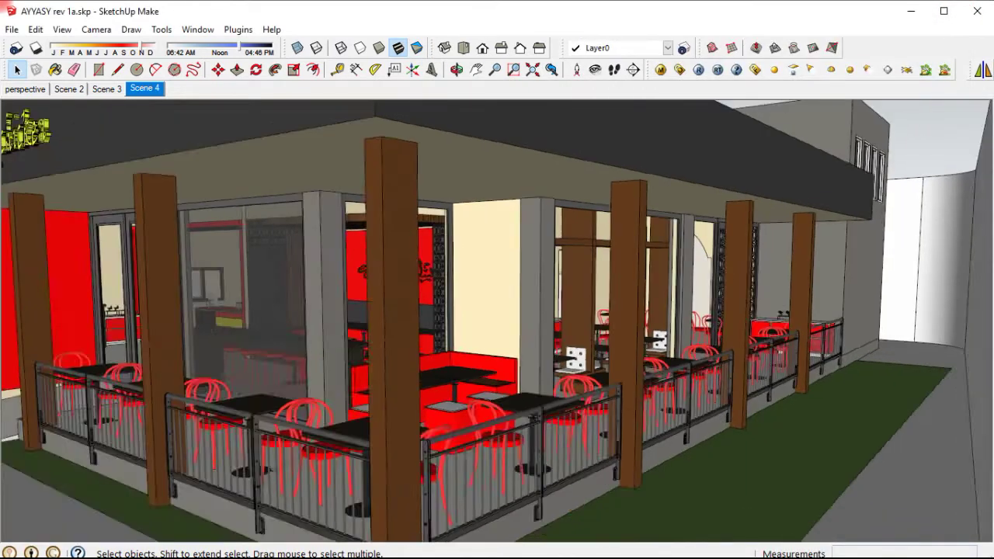
middle_drag(429, 236, 404, 236)
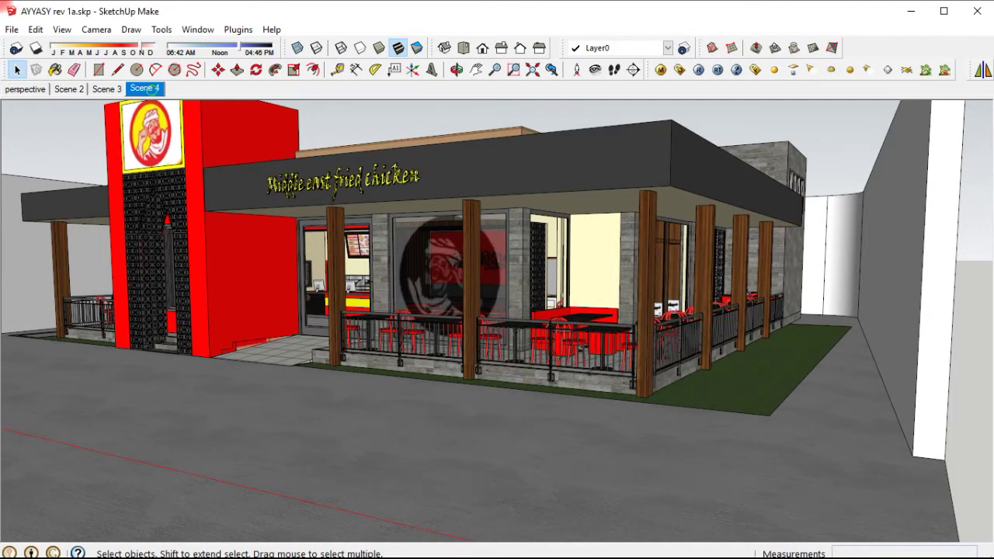
Play the scene animation, then orbit and zoom back to a frontal storefront view
right_click(152, 90)
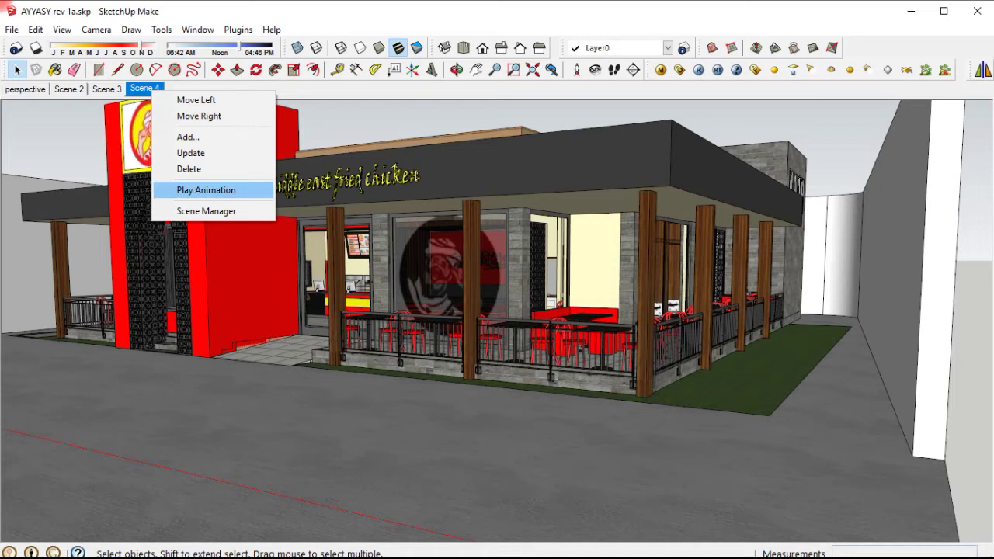
click(208, 190)
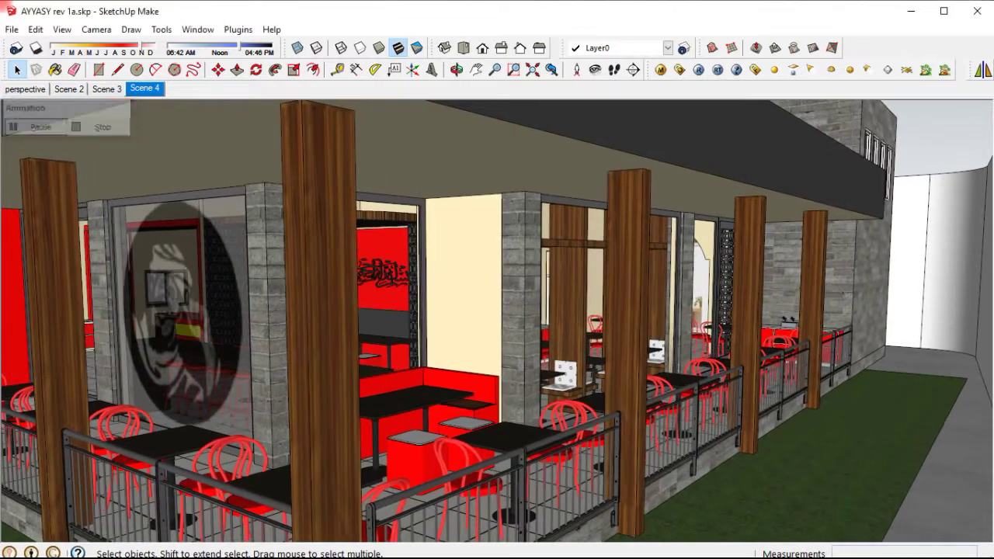
scroll(466, 276, down, 10)
mouse_move(436, 280)
middle_down()
mouse_move(467, 276)
mouse_move(442, 280)
middle_up()
scroll(450, 279, up, 2)
click(198, 29)
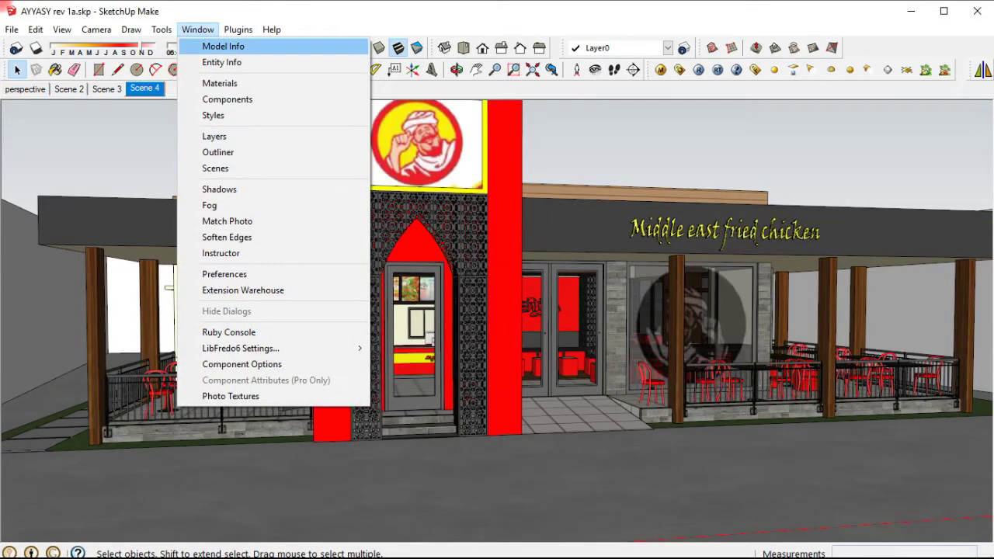
Set the animation scene transitions to 10 seconds with a 0-second scene delay
click(225, 46)
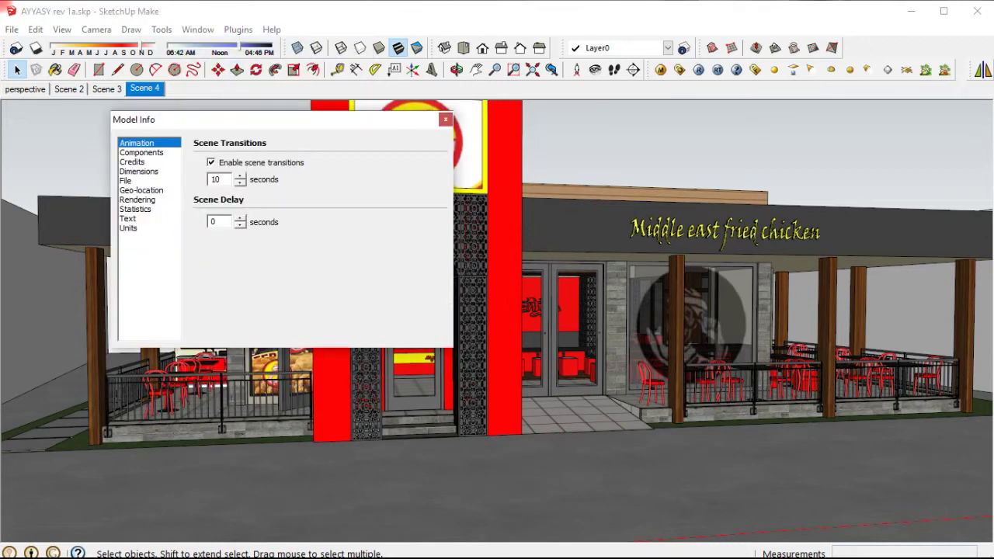
drag(227, 120, 373, 81)
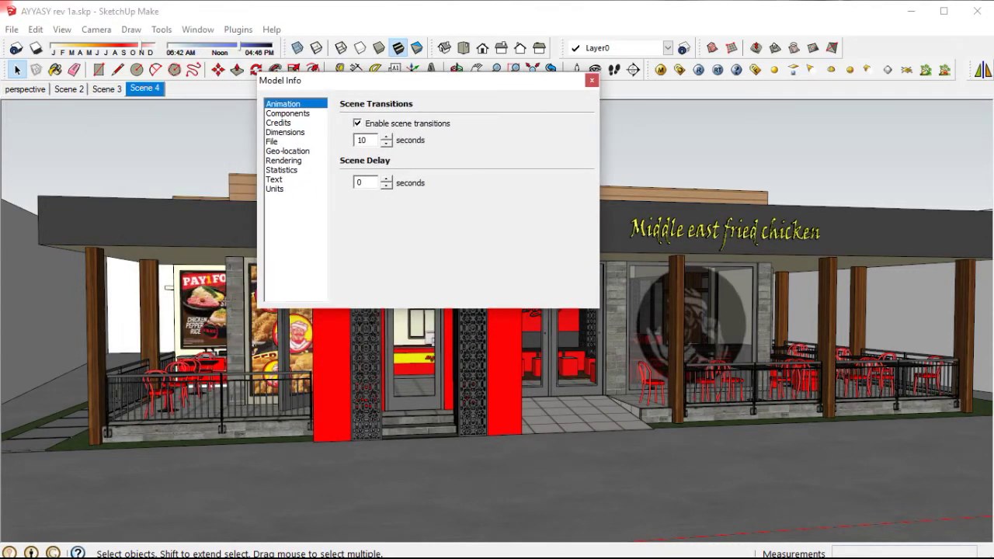
double_click(362, 140)
click(361, 183)
click(592, 80)
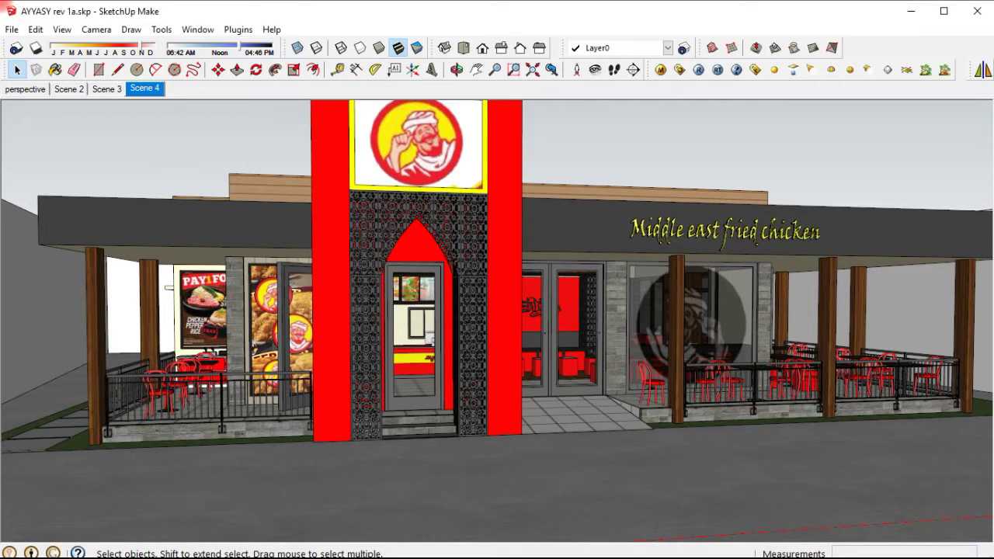
Switch to Scene 3 and recheck the 10-second transition in Model Info's Animation settings
click(107, 88)
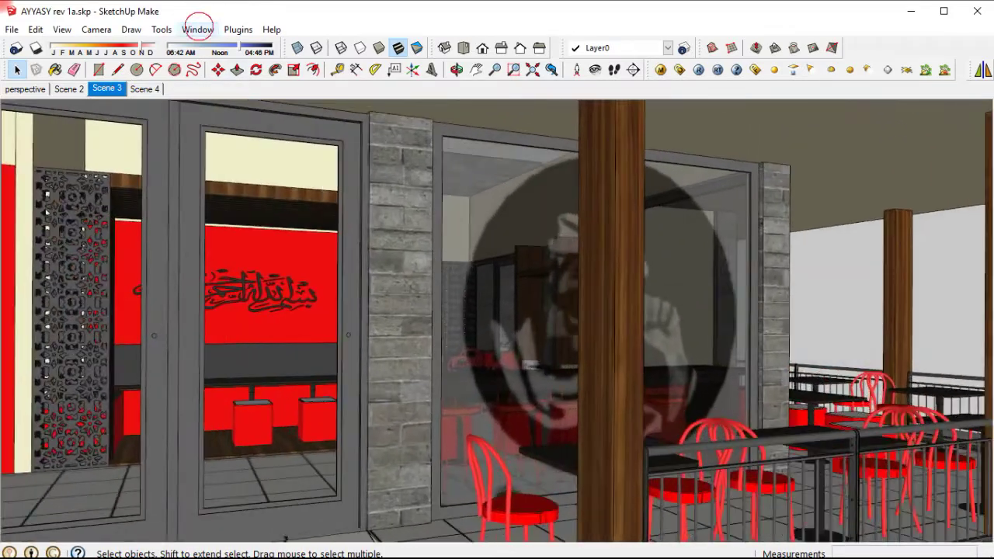
click(197, 29)
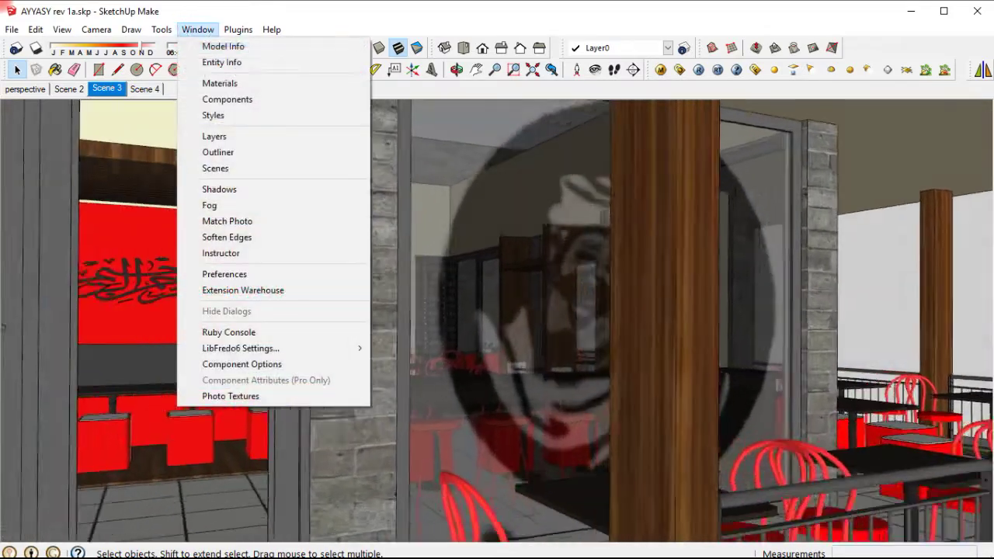
click(222, 44)
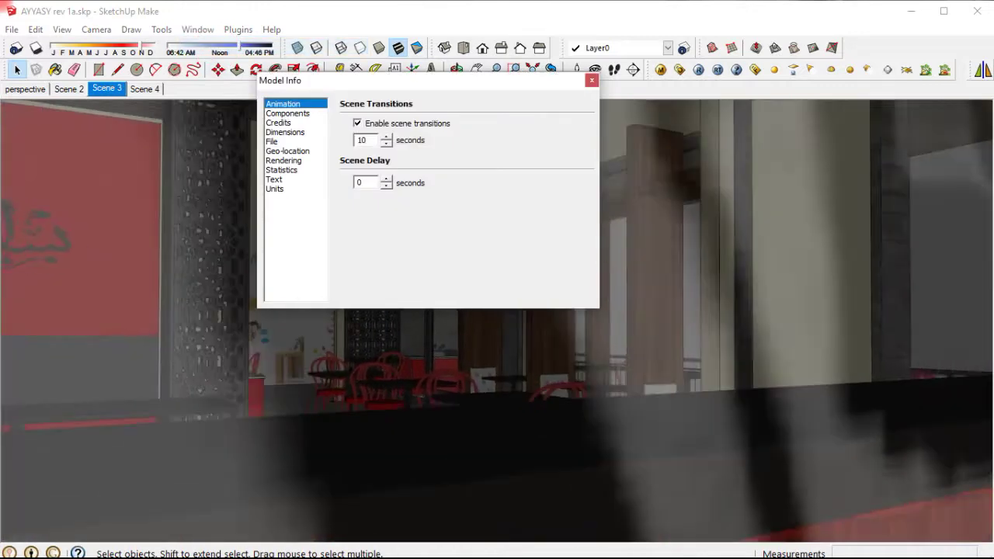
double_click(362, 140)
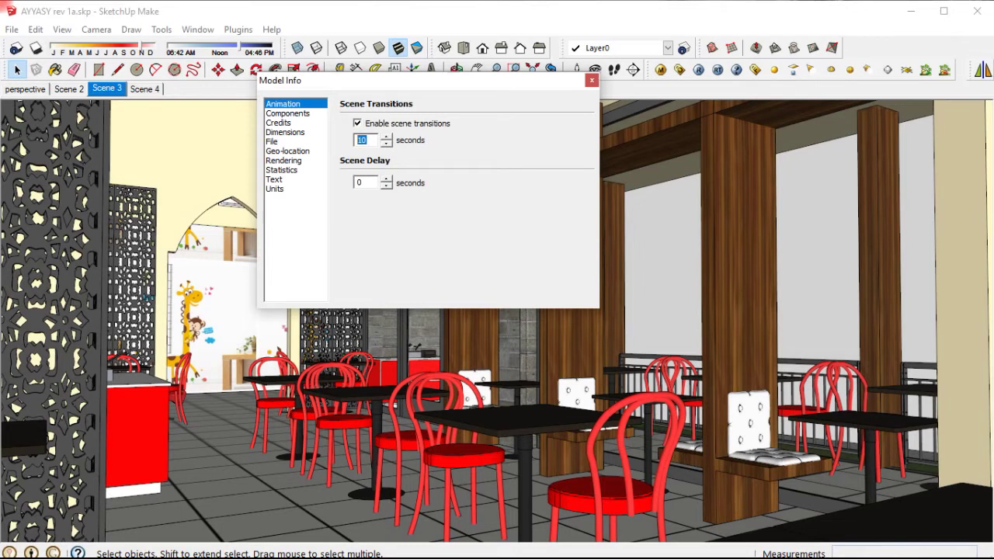
click(592, 80)
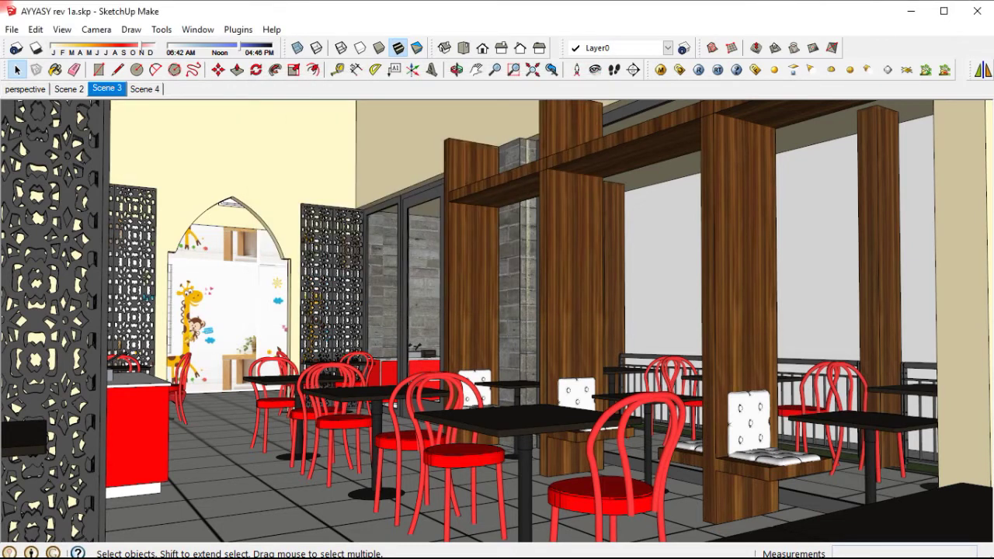
click(12, 29)
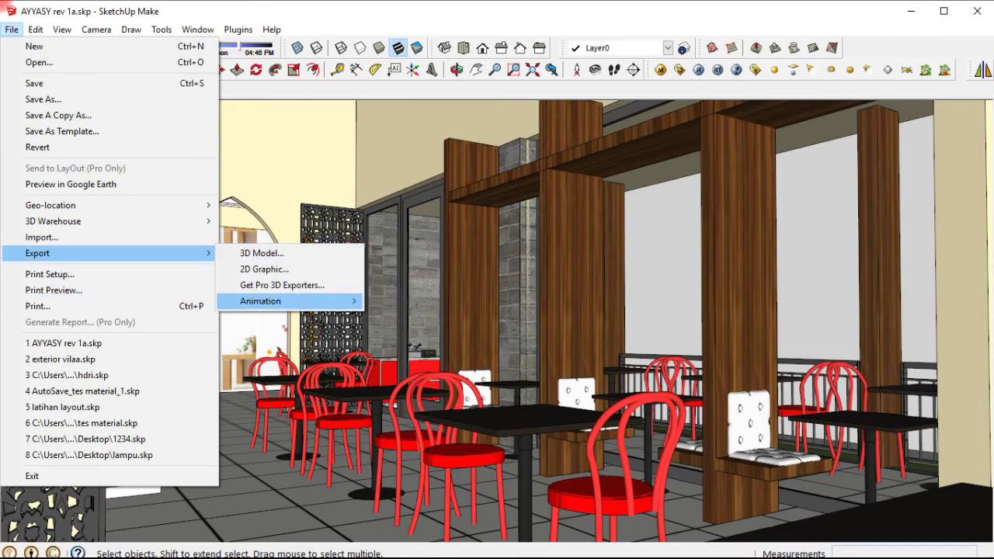
Start a video export of the animation as AYYASY rev 1a.mp4 in the Videos folder
click(399, 302)
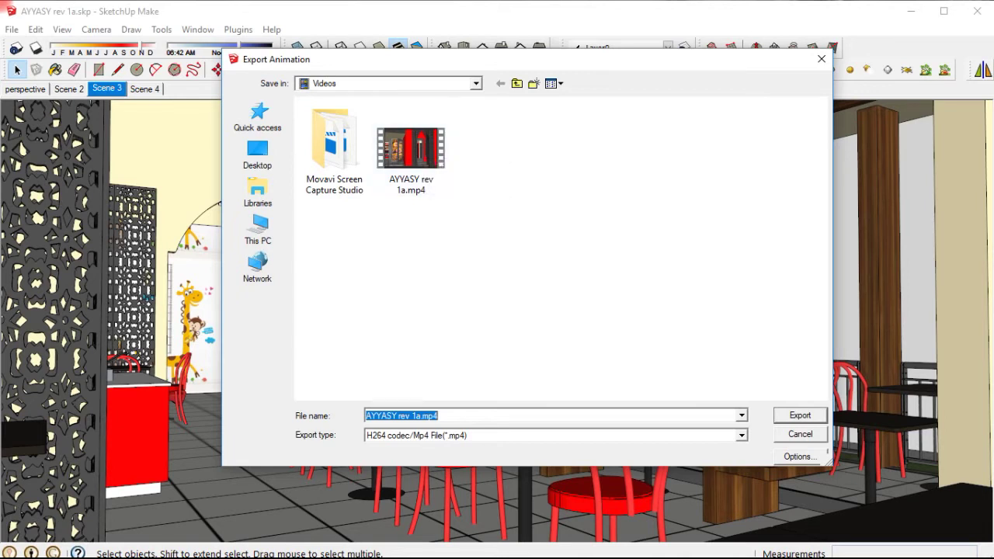
Keep the video export resolution at 720p HD in the export options
click(800, 456)
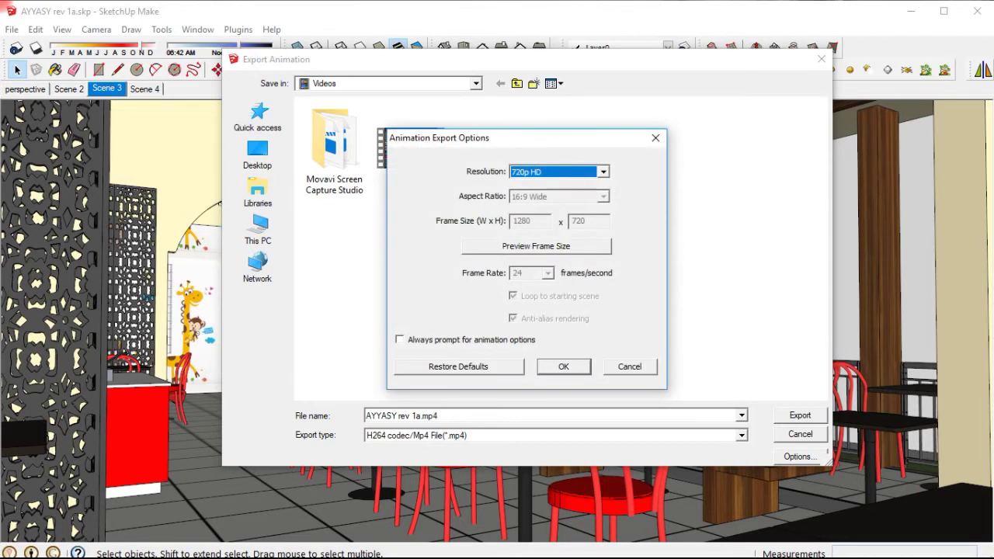
click(565, 170)
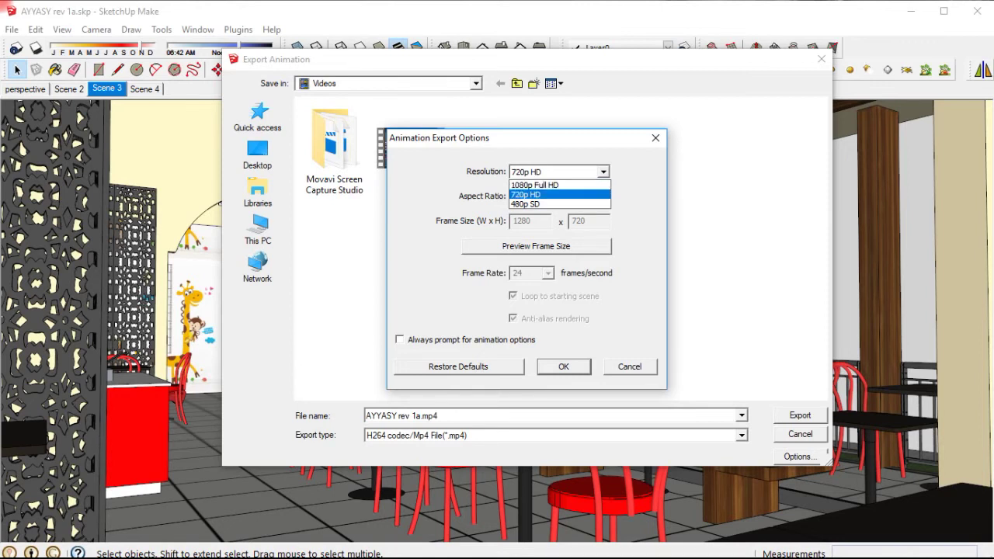
key(Return)
click(570, 366)
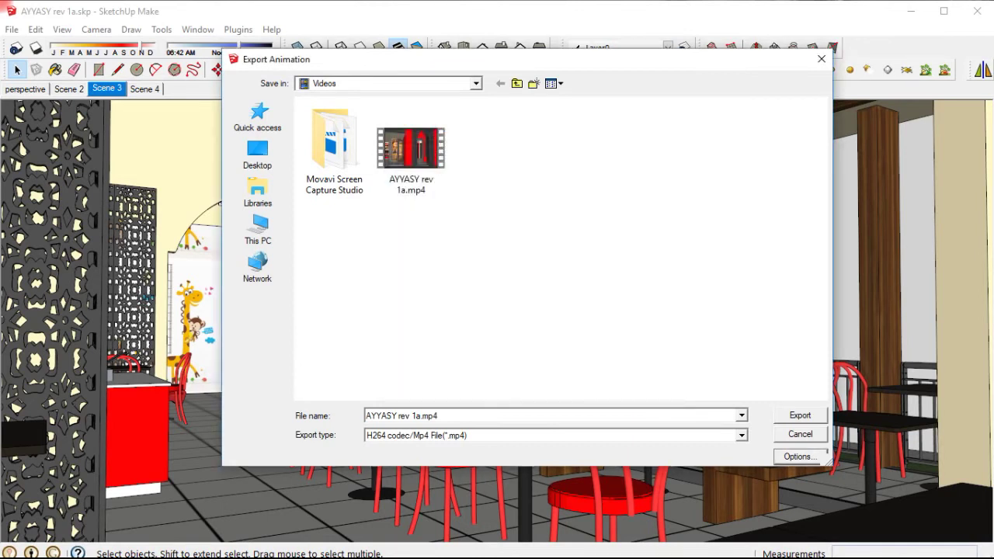
Keep H264/MP4 for AYYASY rev 1a.mp4, close the export window and minimise SketchUp
key(Tab)
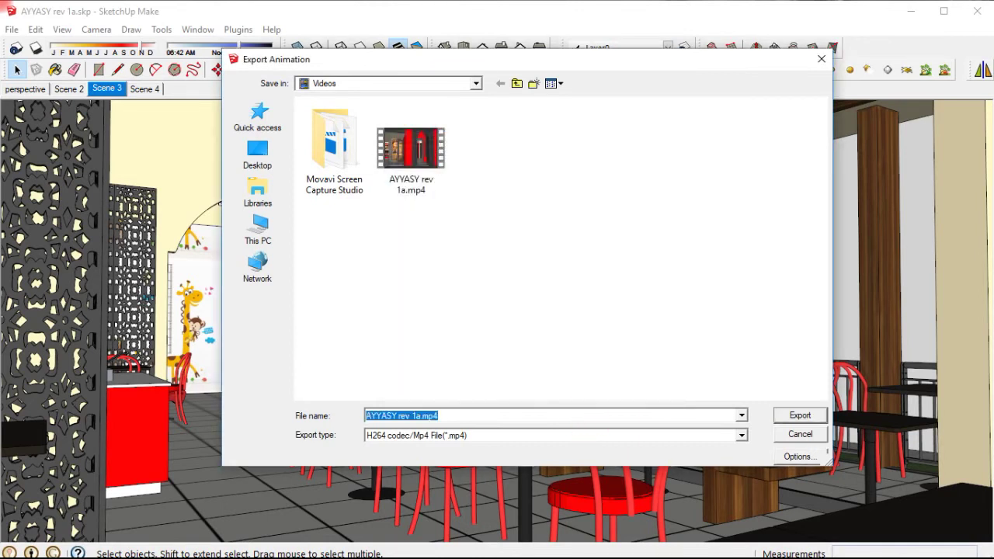
click(493, 435)
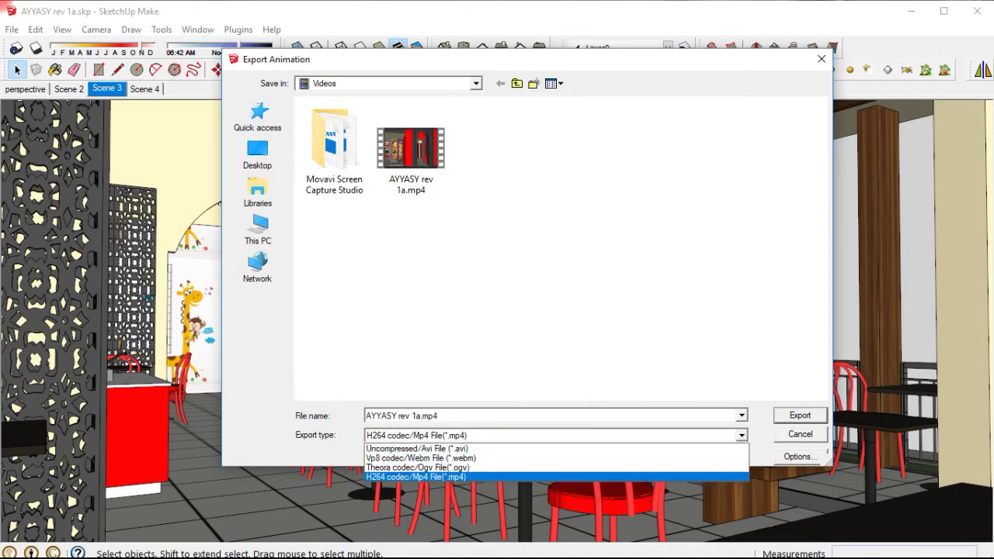
click(455, 477)
click(473, 322)
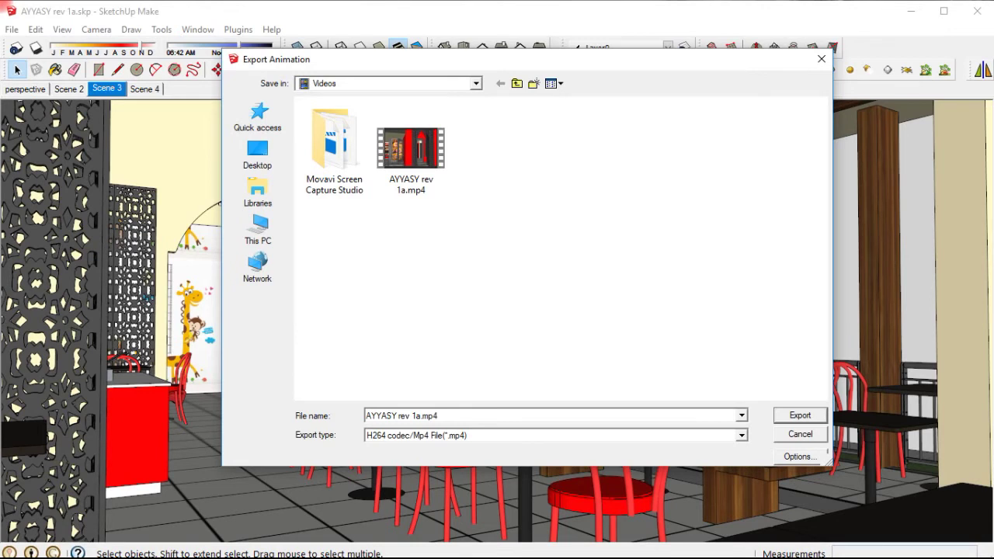
click(411, 147)
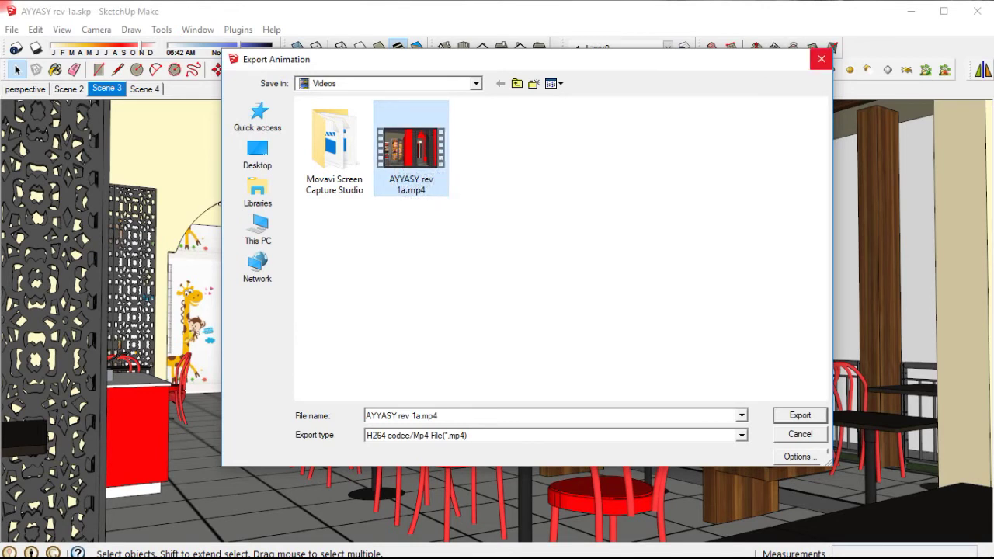
click(821, 59)
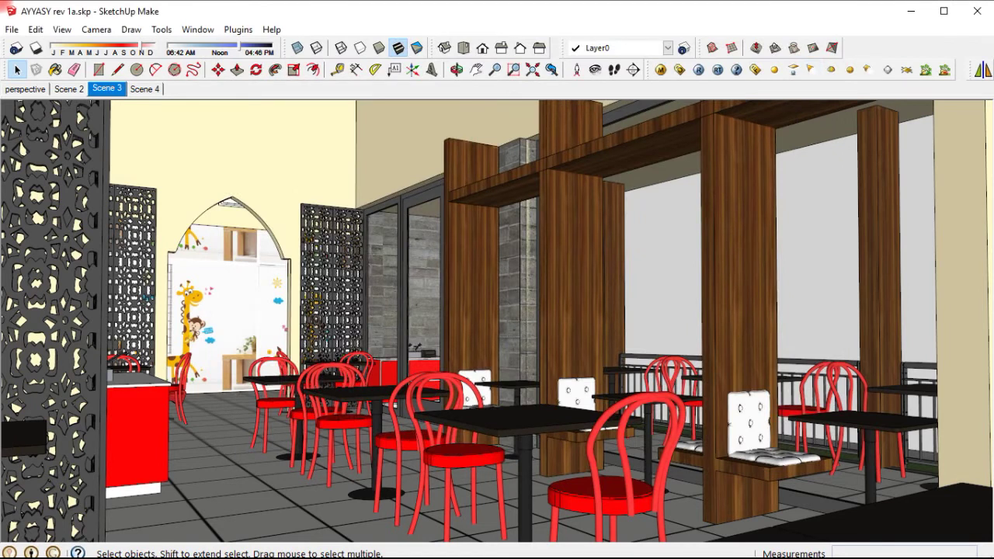
click(911, 11)
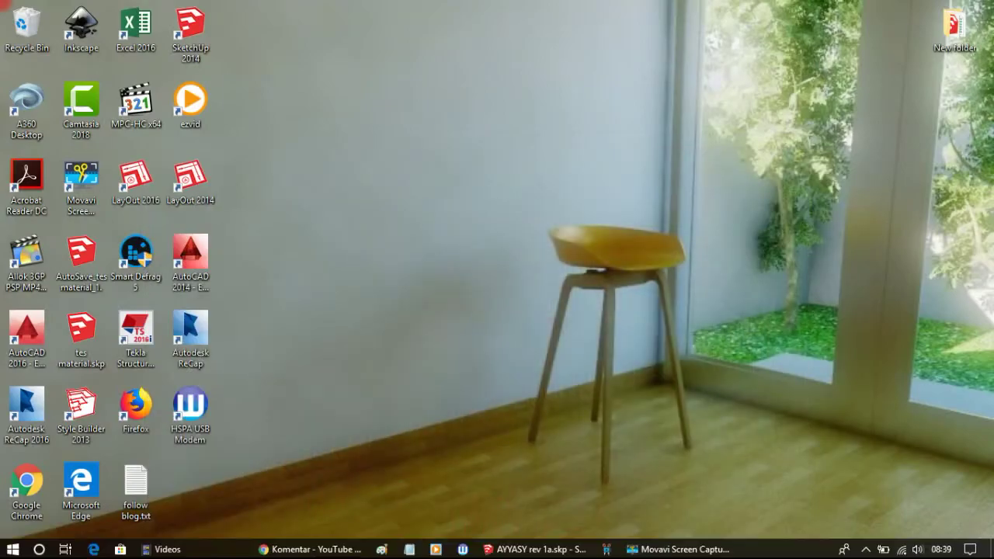
Open the Videos folder and select AYYASY rev 1a.mp4 to preview the 68.0 MB walkthrough
click(161, 549)
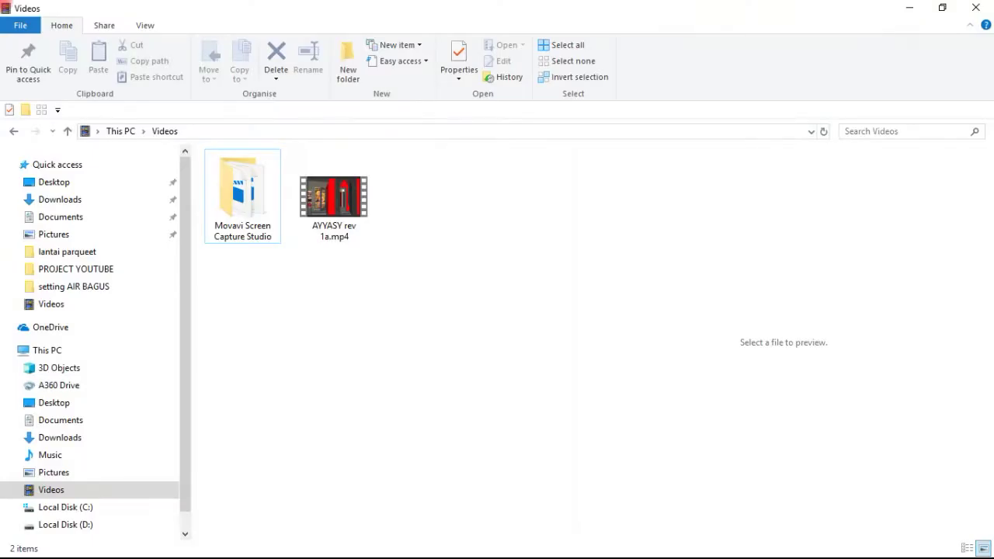
click(321, 197)
right_click(320, 197)
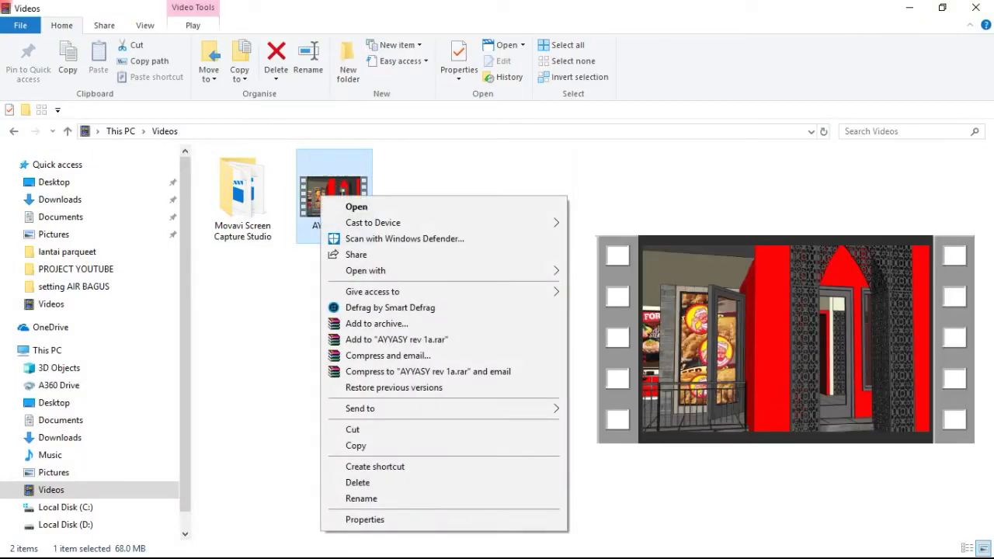
click(257, 299)
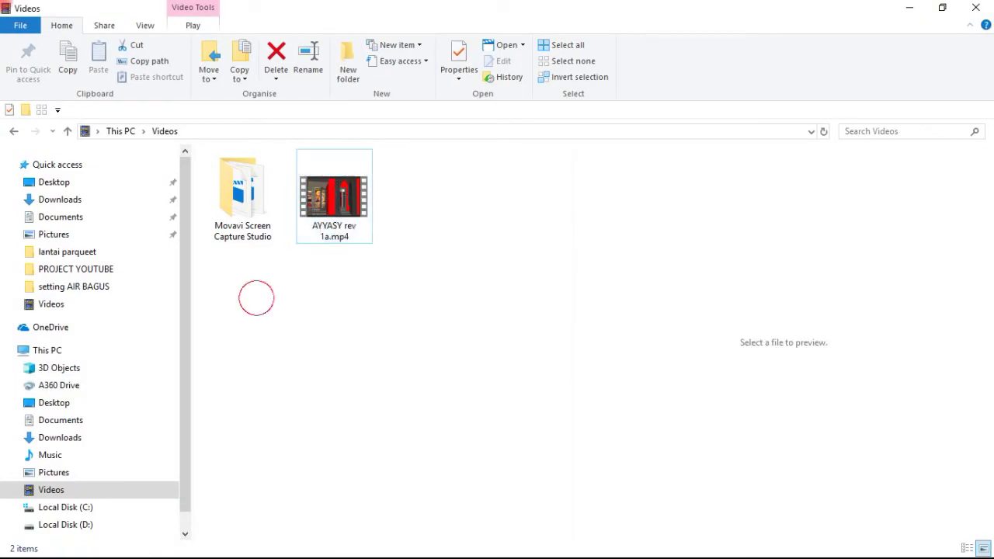
click(334, 198)
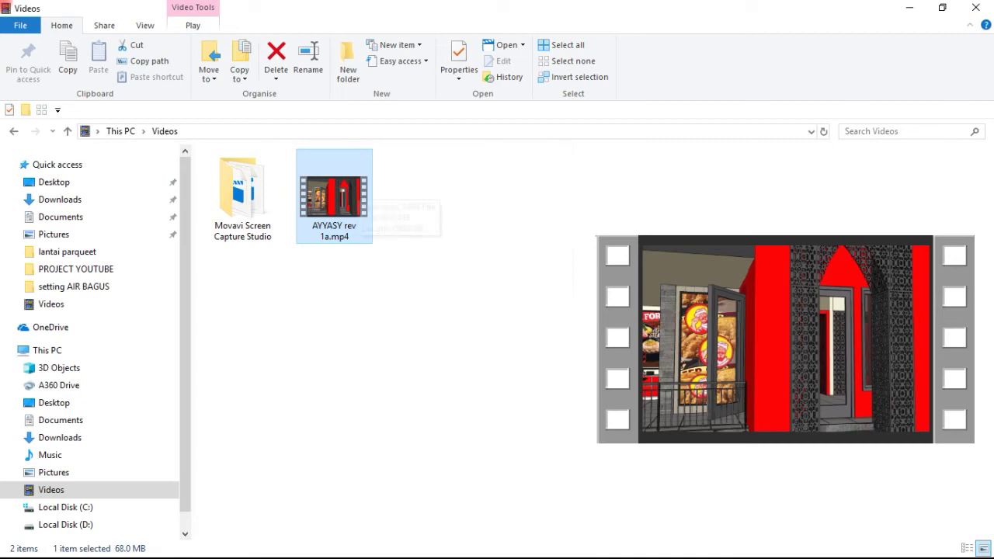
Play AYYASY rev 1a.mp4 in Windows Media Player using Open with
right_click(354, 195)
mouse_move(401, 268)
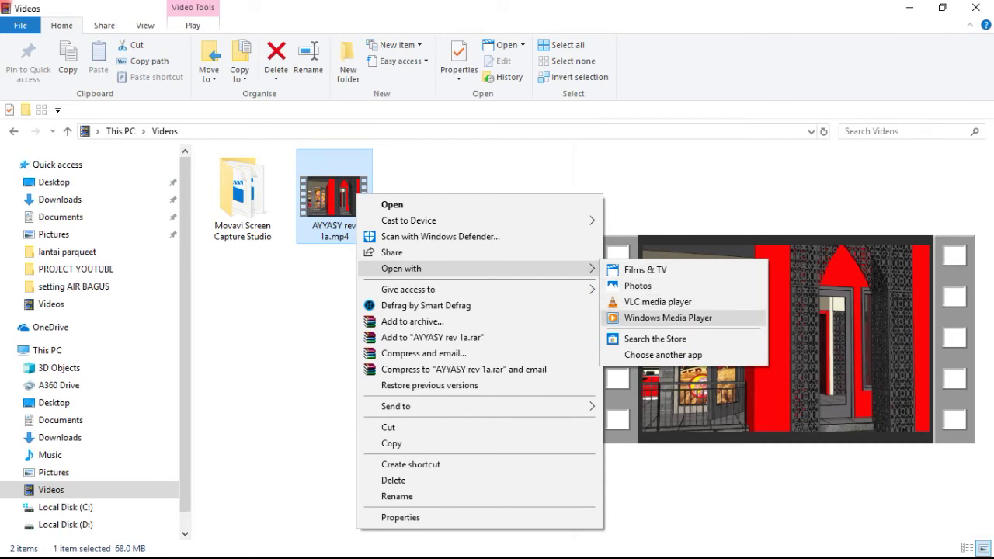
click(668, 318)
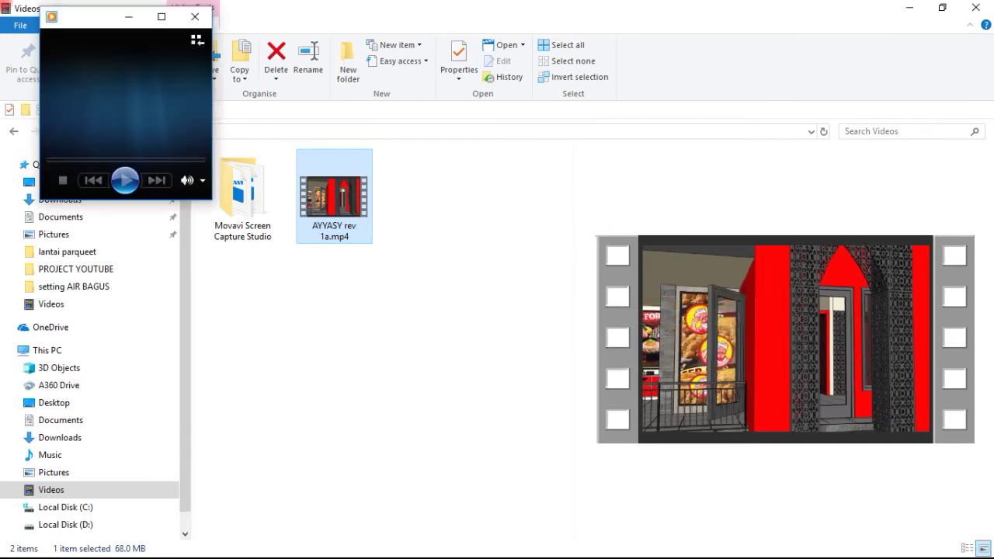